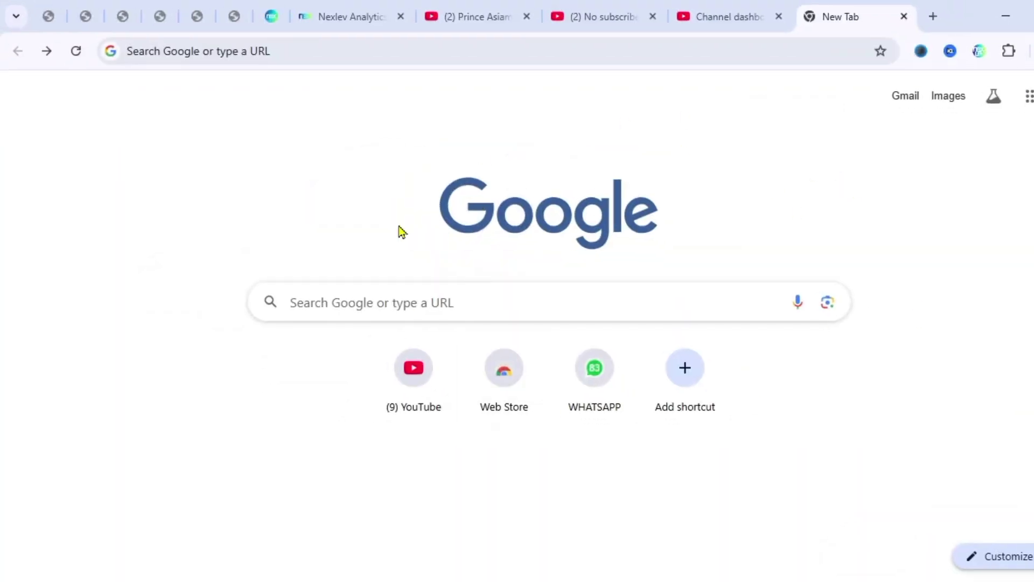
Search Google for 'tune pocket autosubscribe' and open TunePocket's YouTube Subscribe Link generator.
left_click(480, 307)
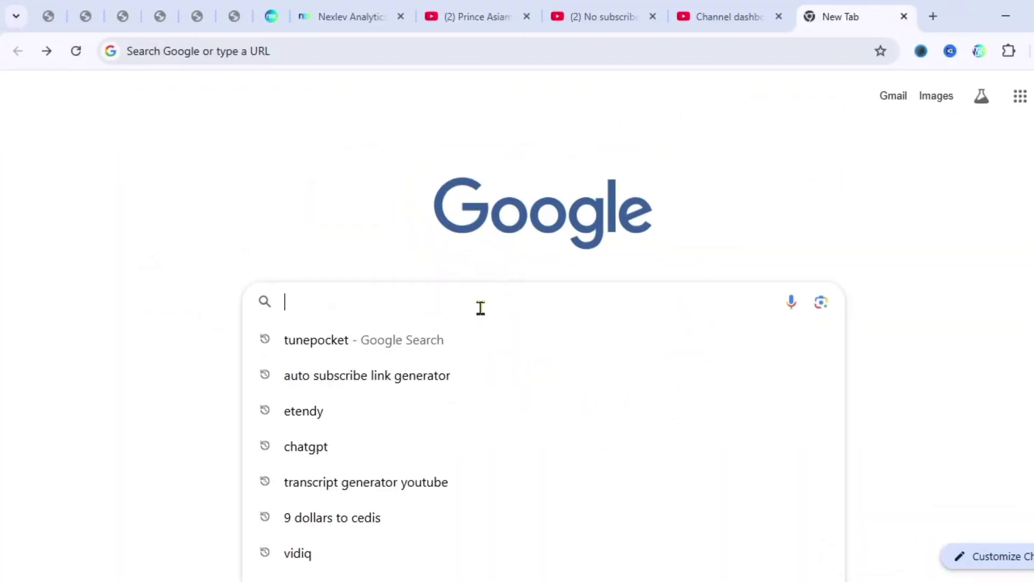
type("tune pocket autosubscribe")
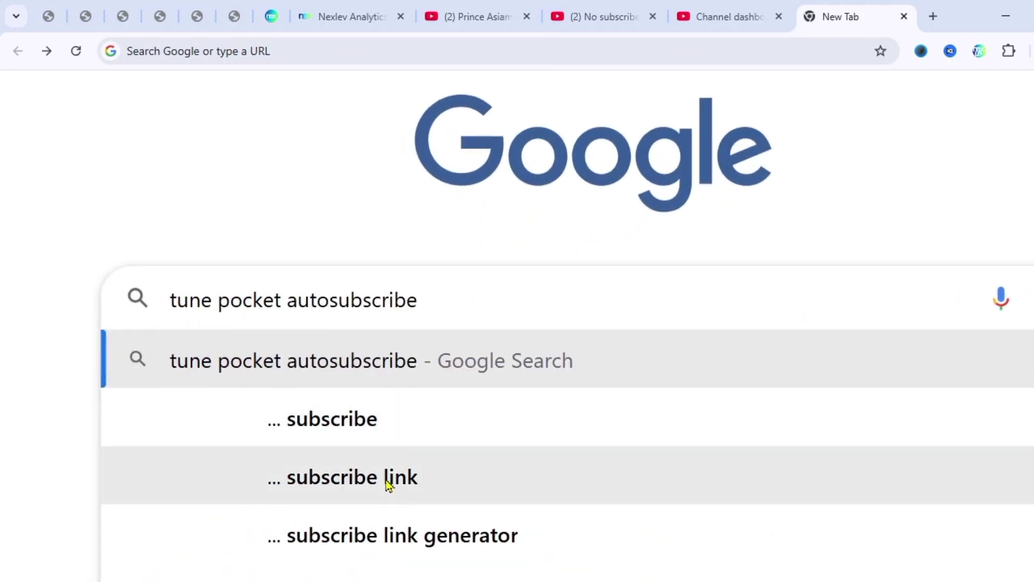
left_click(386, 479)
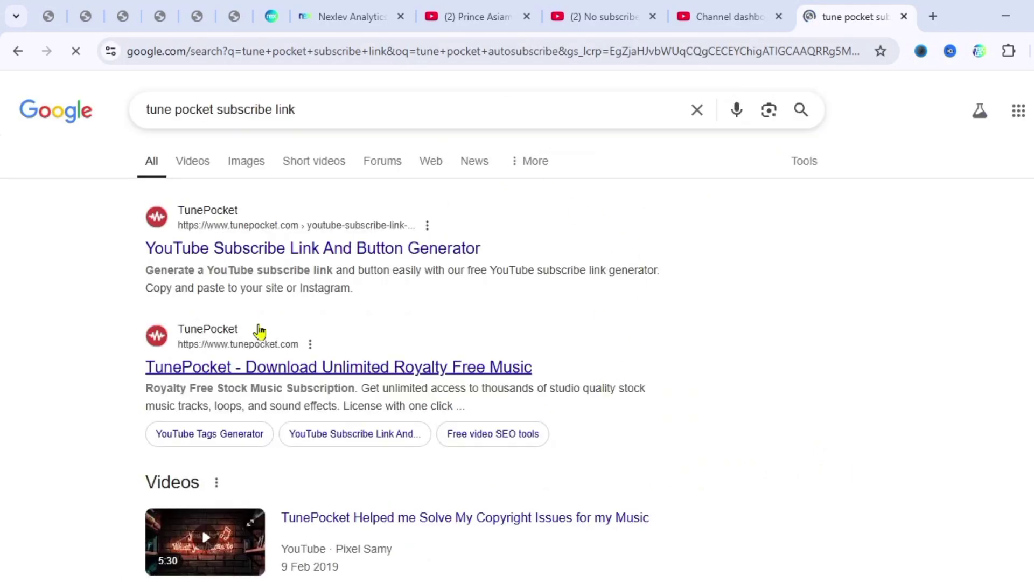
scroll(245, 275, "up", 5)
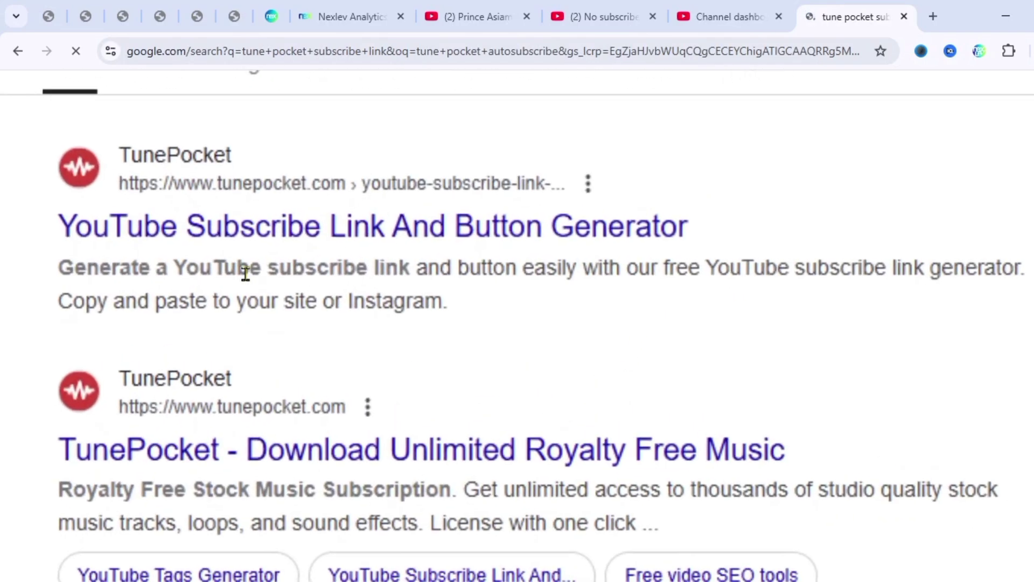
scroll(245, 272, "up", 1)
scroll(434, 280, "down", 5)
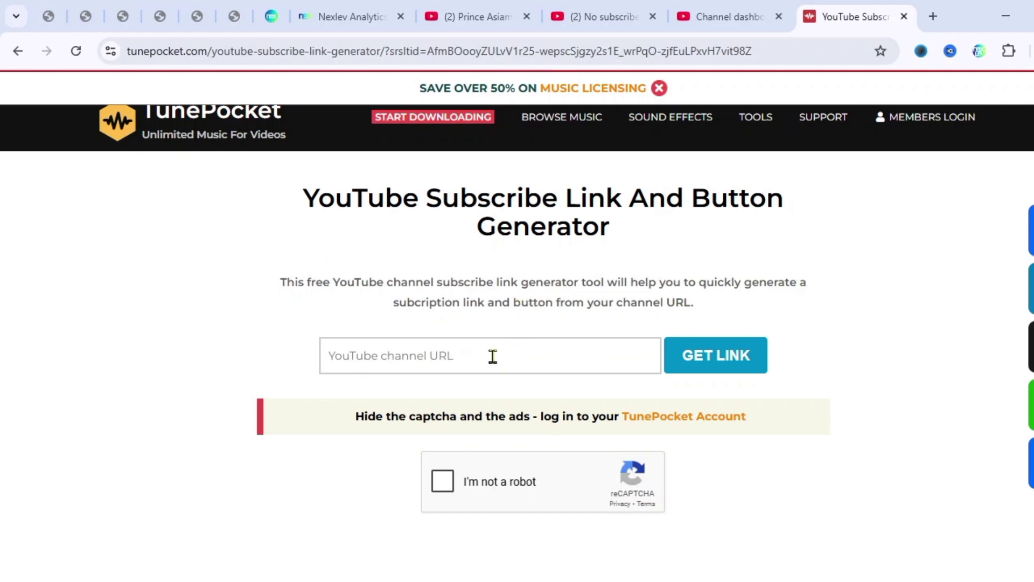
Focus the generator's empty channel URL field, then go back to the YouTube Studio Channel dashboard.
scroll(492, 356, "up", 3)
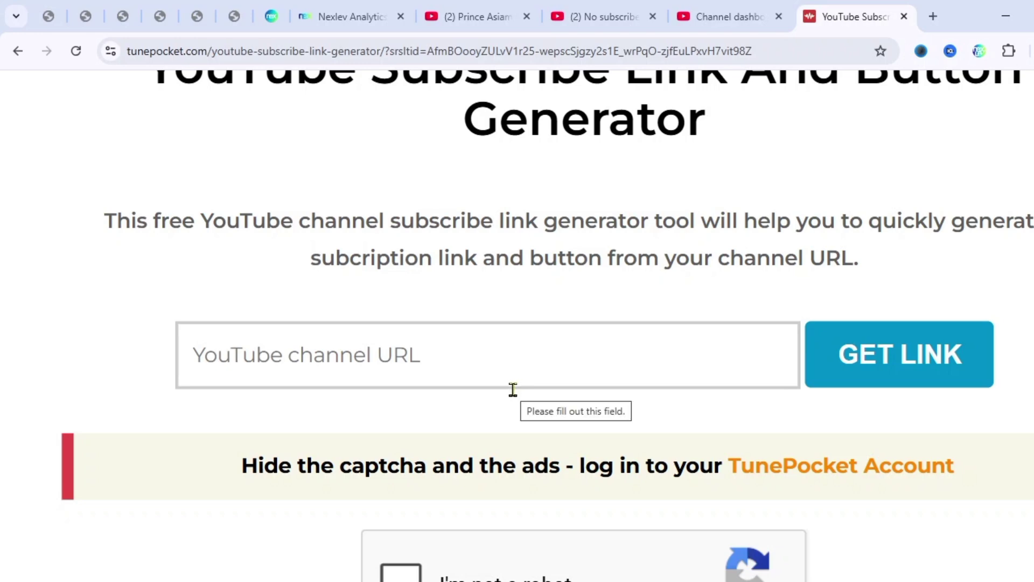
left_click(553, 344)
key("ctrl+minus")
key("ctrl+minus")
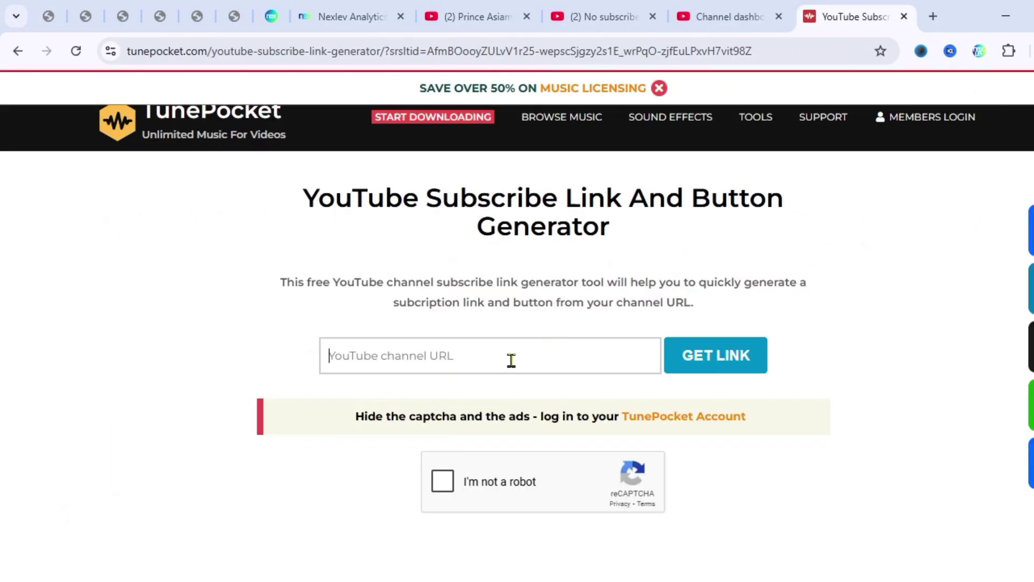
left_click(509, 361)
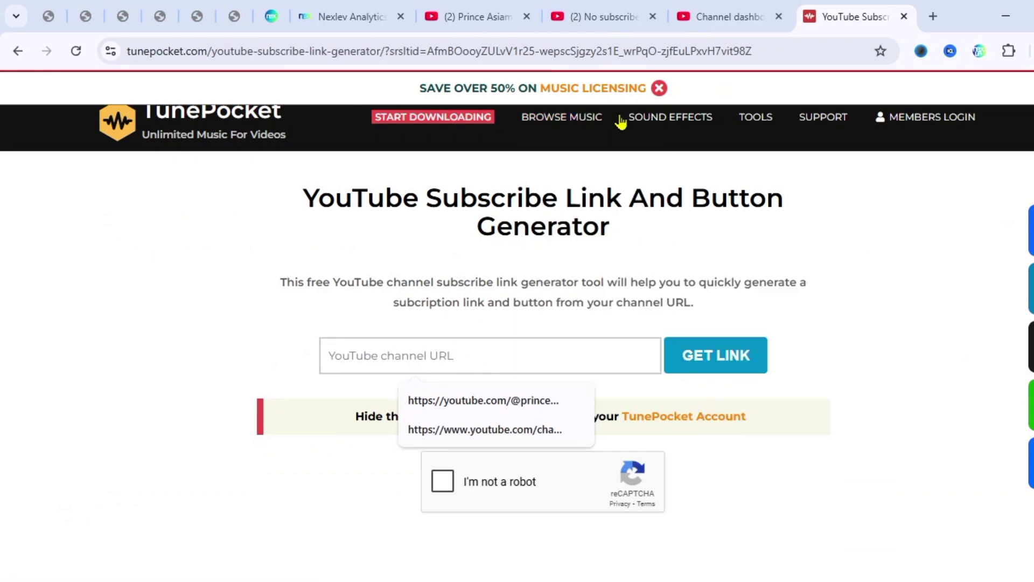
left_click(716, 17)
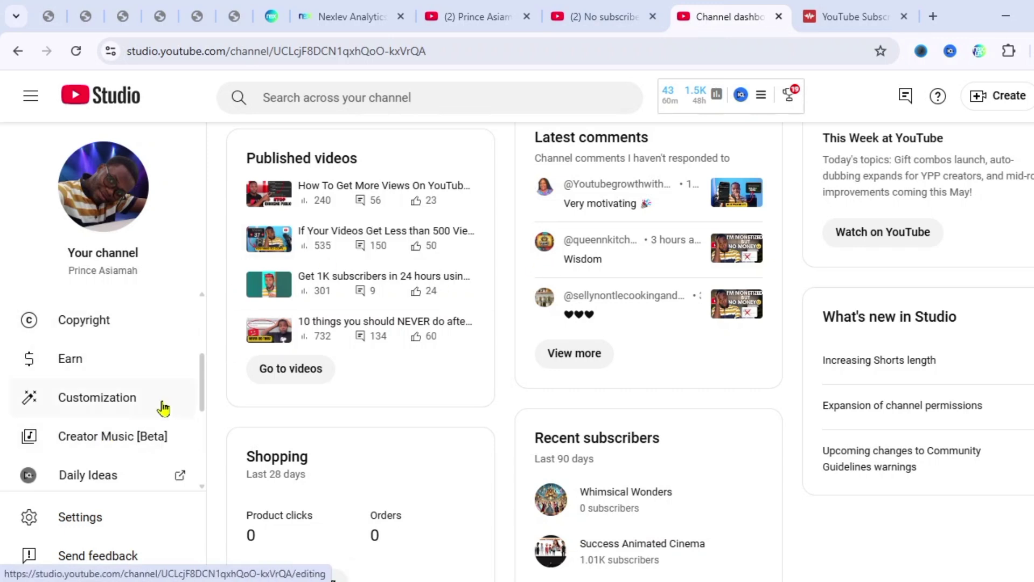
Open the Customization settings from the YouTube Studio sidebar.
scroll(148, 442, "up", 1)
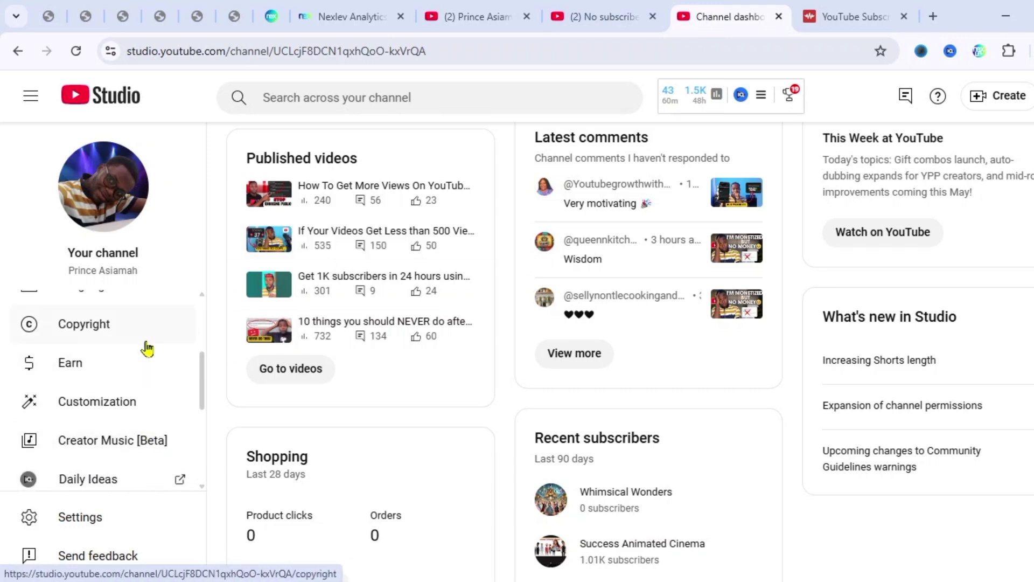
scroll(142, 361, "up", 3)
scroll(138, 362, "down", 5)
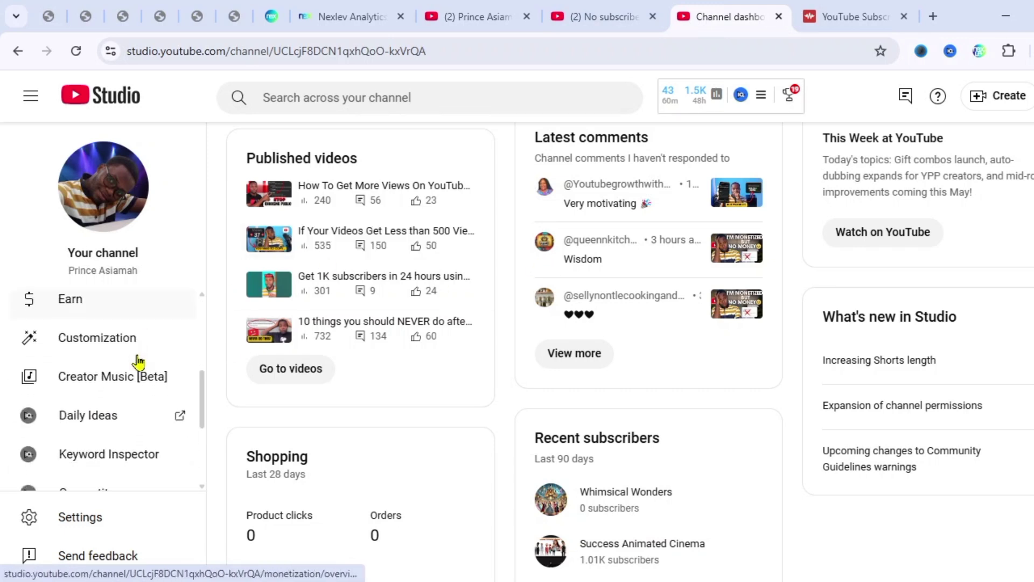
key("ctrl+plus")
key("ctrl+plus")
key("ctrl+plus")
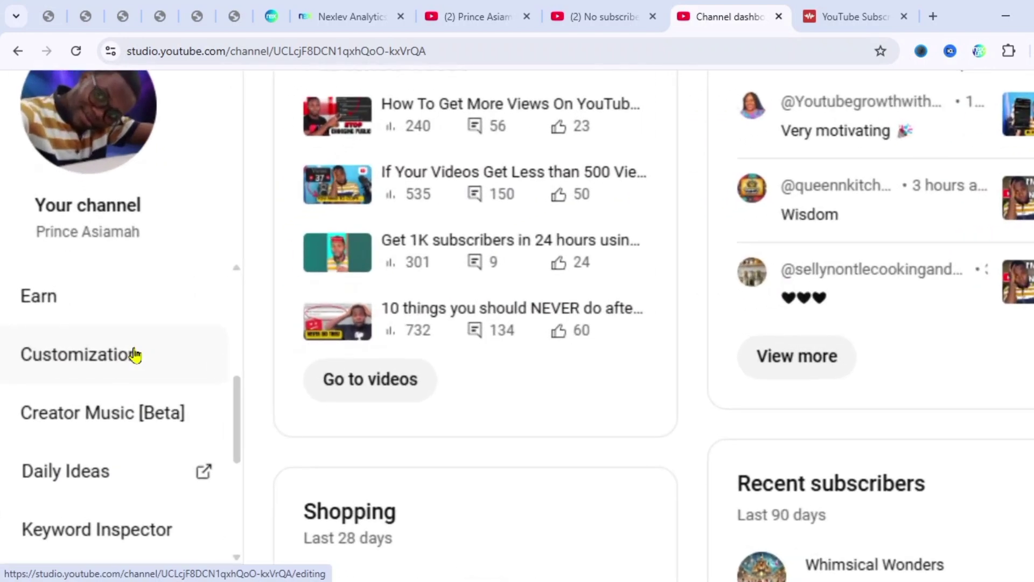
left_click(184, 356)
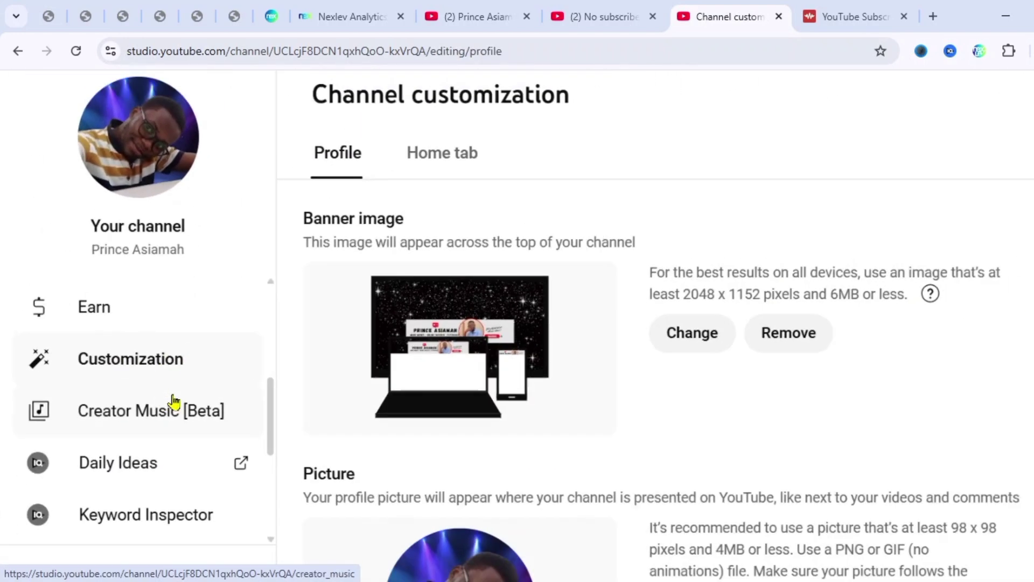
key("ctrl+minus")
key("ctrl+minus")
Copy the Channel URL from the Profile tab to the clipboard.
scroll(385, 372, "down", 1)
scroll(385, 373, "down", 8)
scroll(386, 373, "down", 8)
scroll(385, 373, "down", 2)
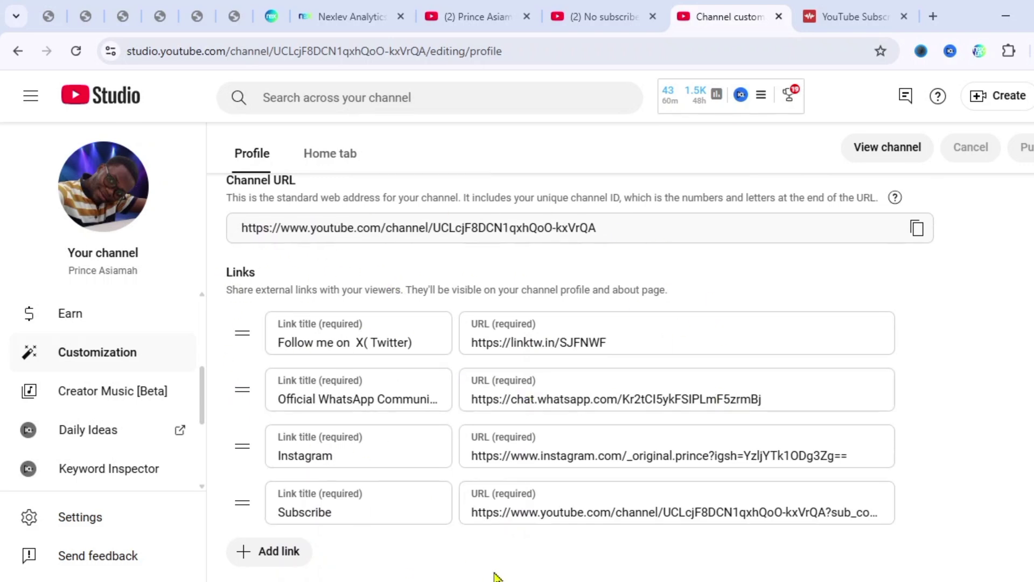
scroll(496, 575, "down", 1)
scroll(504, 516, "up", 3)
scroll(503, 515, "down", 2)
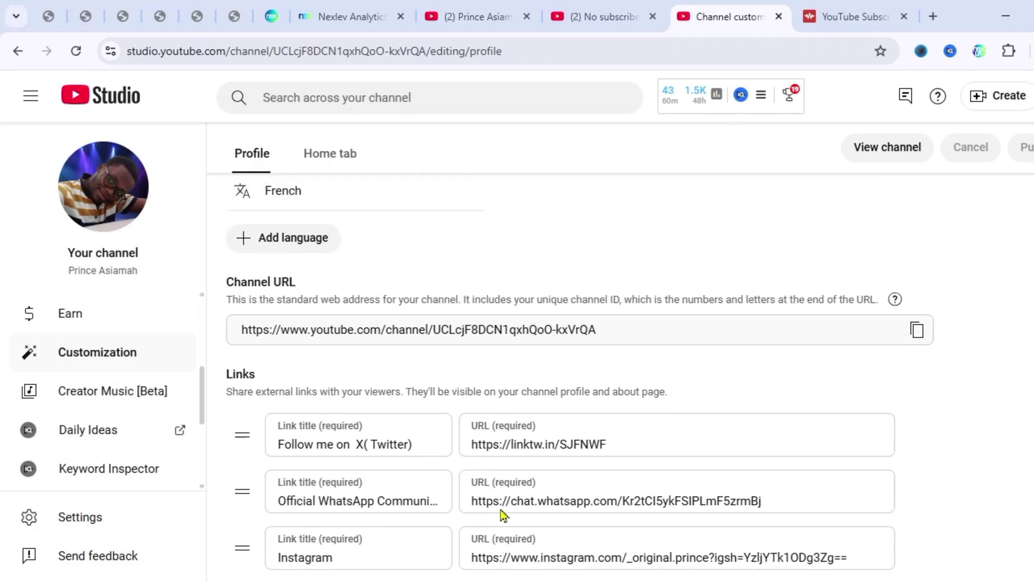
scroll(501, 515, "up", 8)
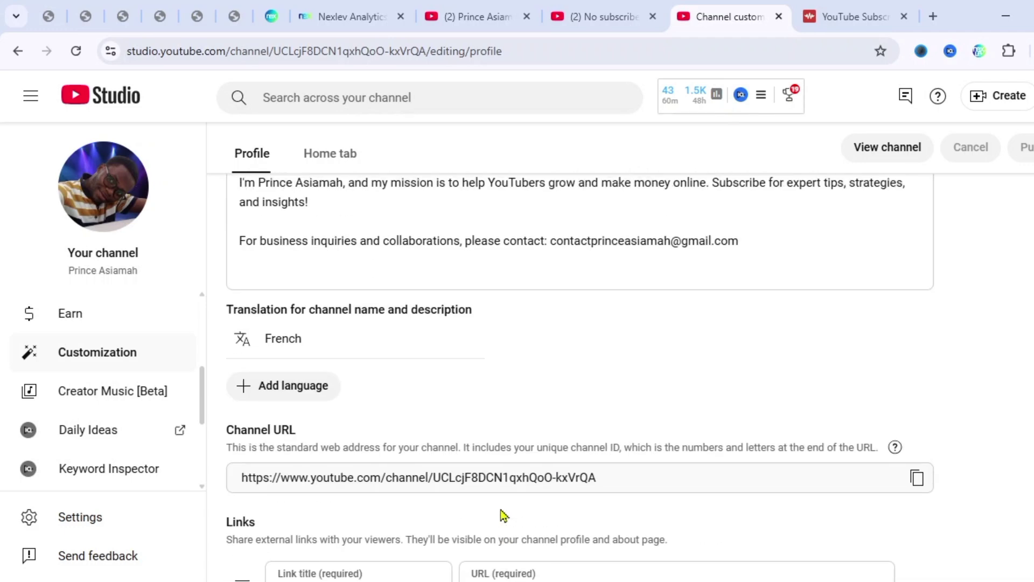
scroll(501, 516, "down", 4)
scroll(501, 509, "down", 1)
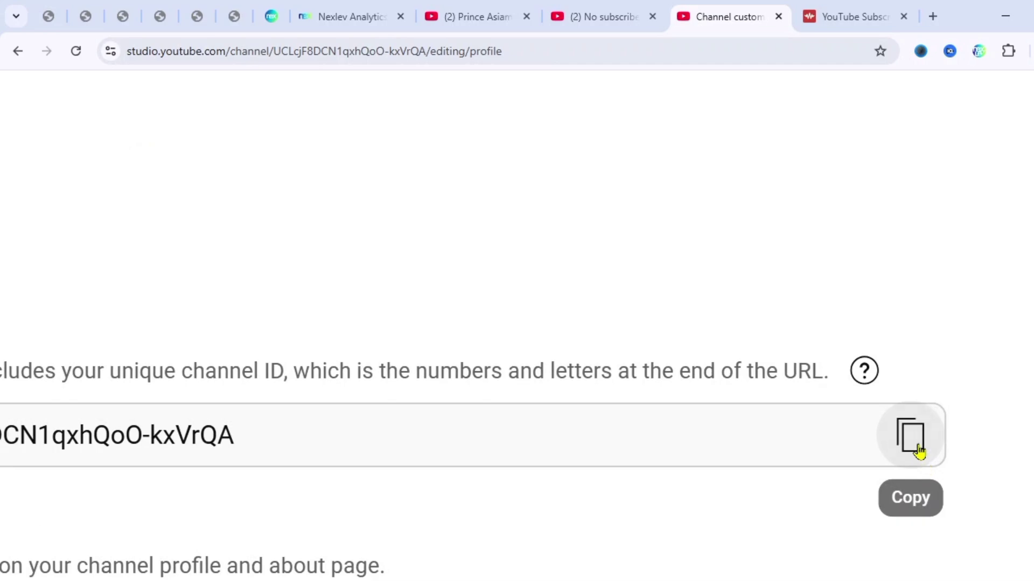
left_click(917, 448)
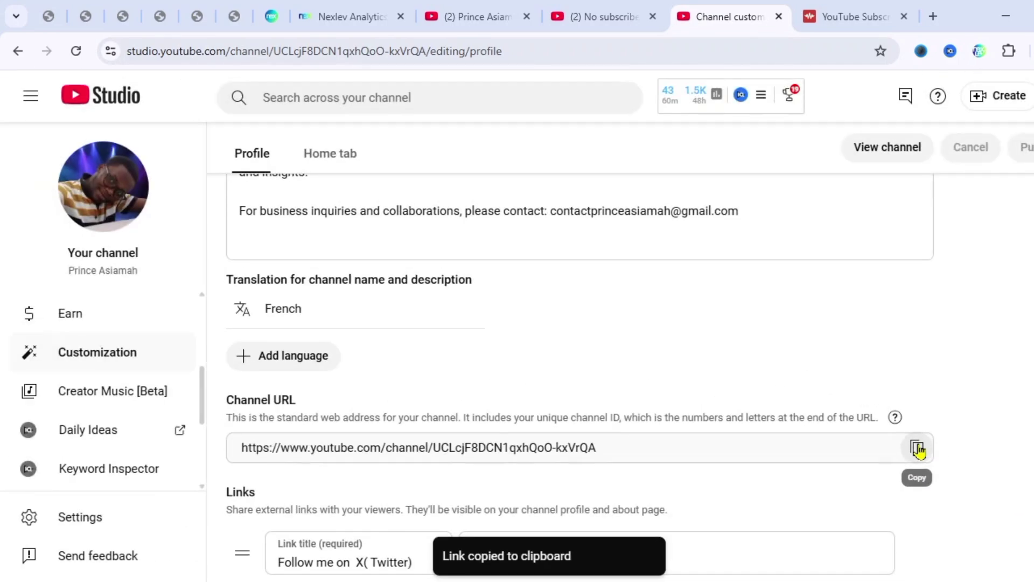
Paste the channel URL into TunePocket's generator and request the link, dismissing the verification alert.
left_click(843, 19)
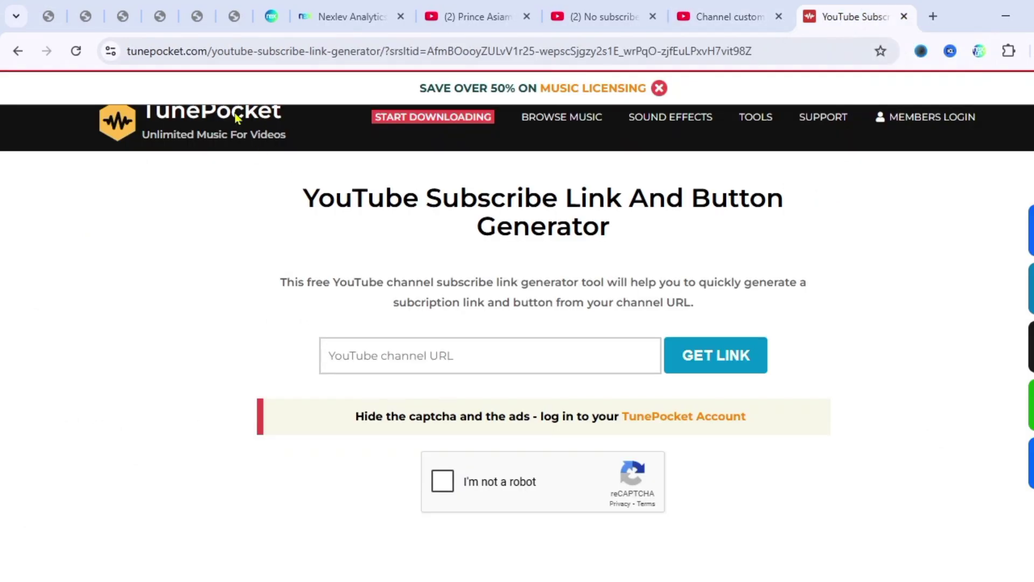
left_click(441, 362)
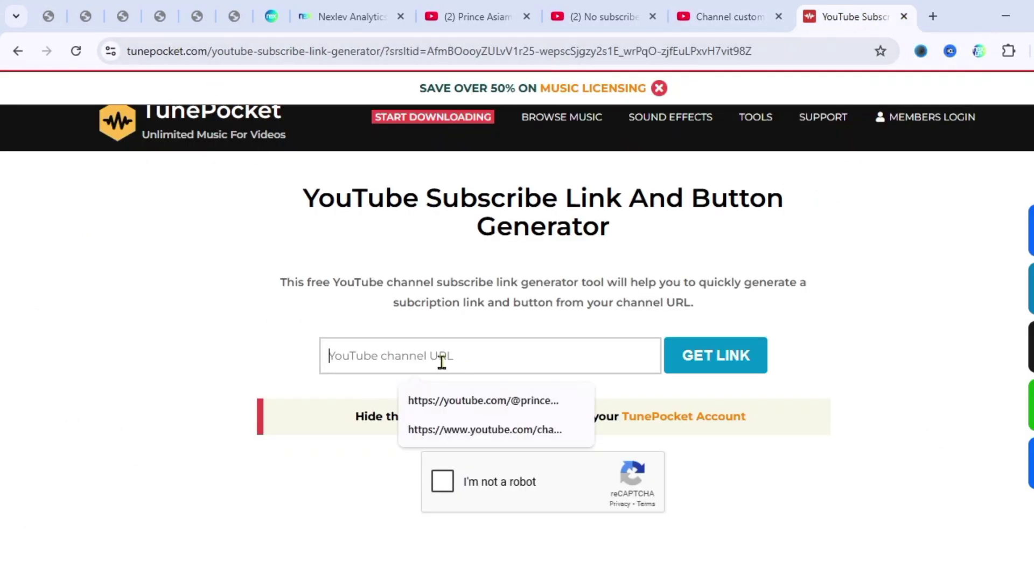
key("ctrl+v")
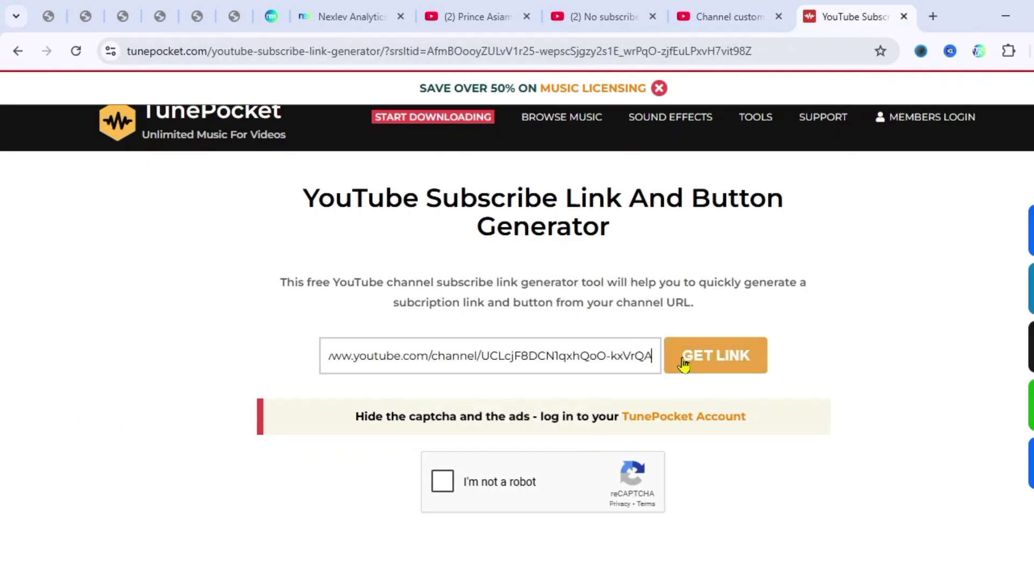
key("ctrl+plus")
key("ctrl+plus")
key("ctrl+plus")
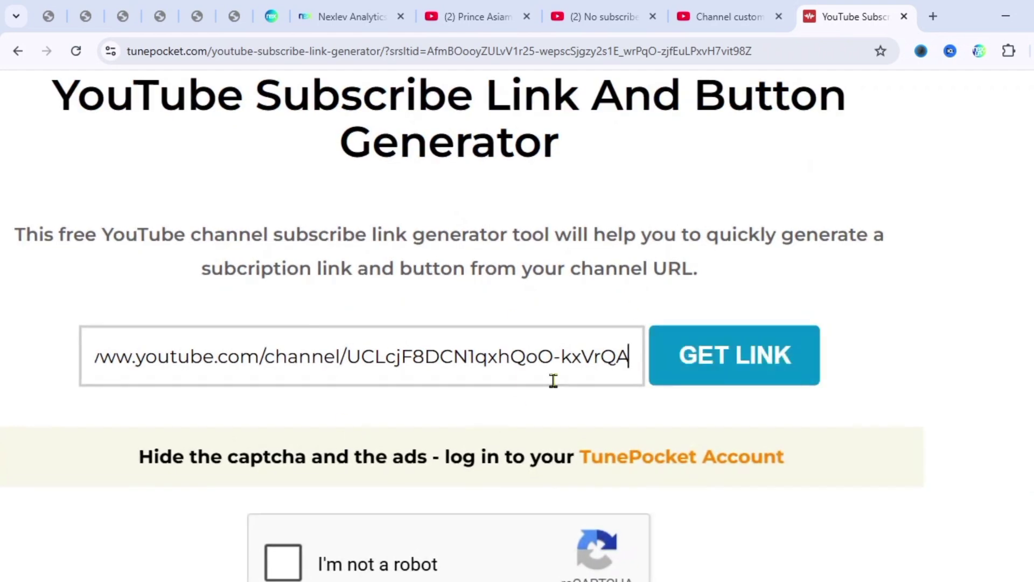
left_click(695, 361)
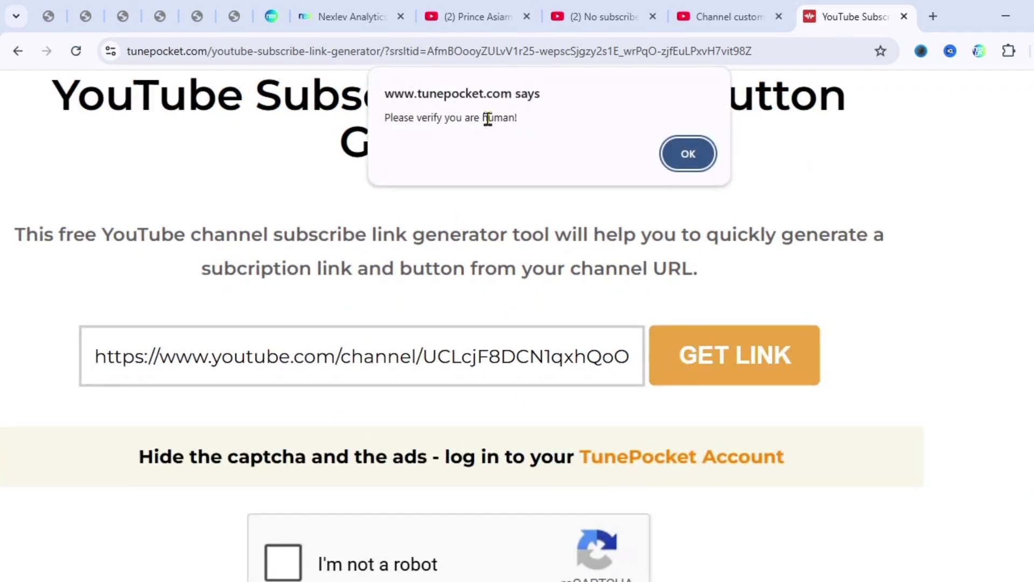
left_click(688, 155)
key("ctrl+minus")
key("ctrl+minus")
key("ctrl+minus")
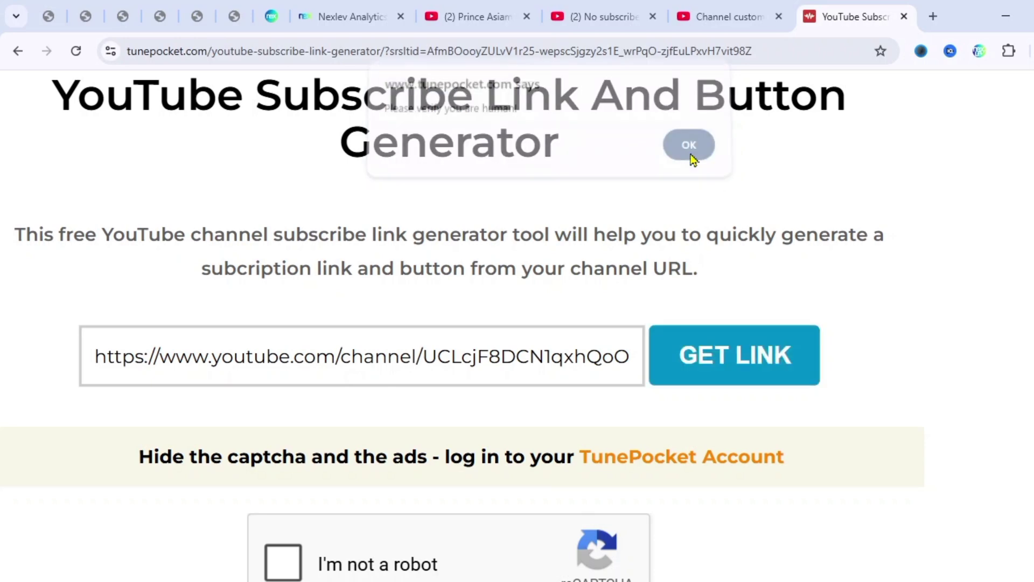
Pass the reCAPTCHA check, generate the '?sub_confirmation=1' link and copy it.
left_click(451, 488)
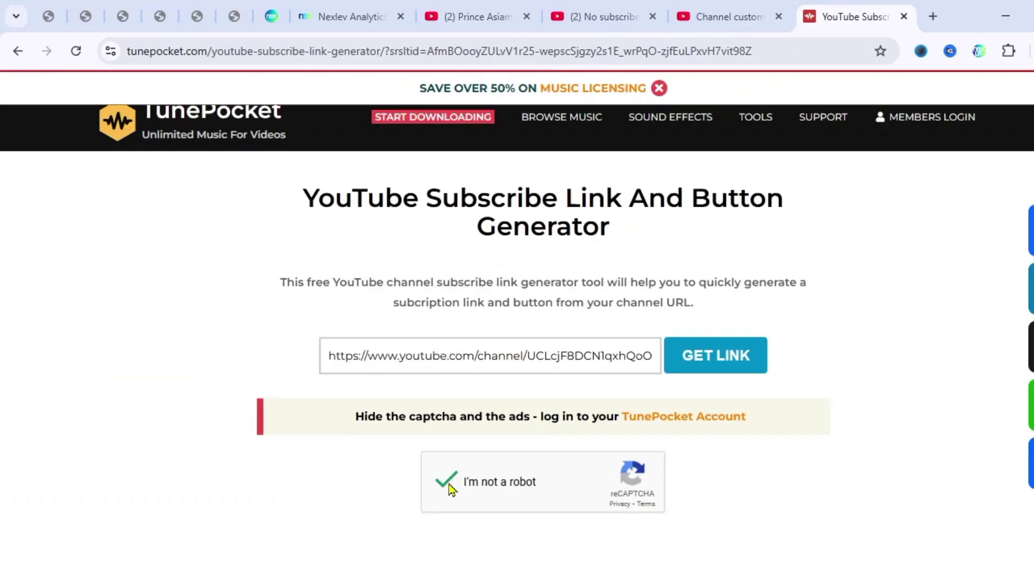
key("ctrl+plus")
left_click(737, 364)
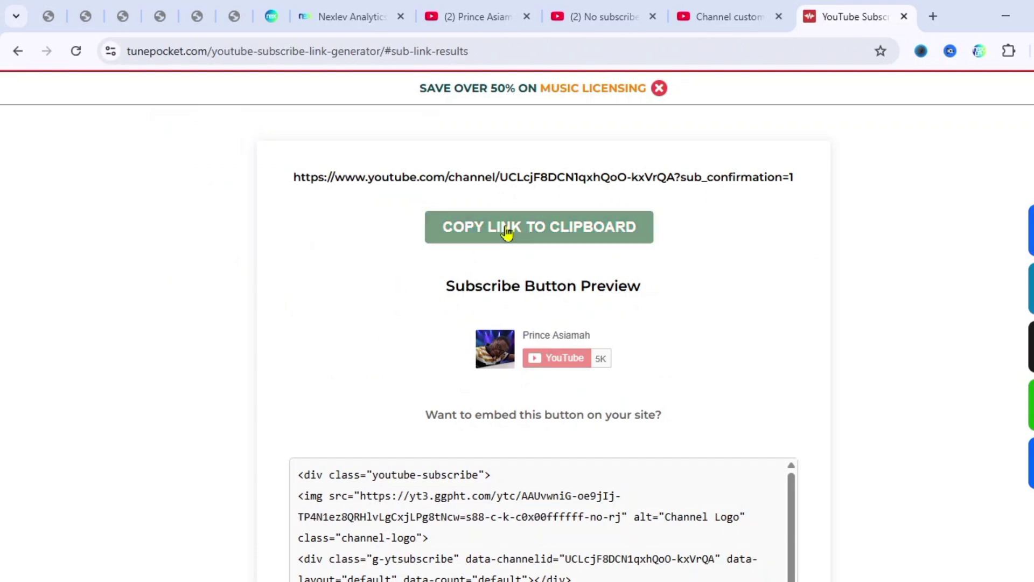
left_click(543, 229)
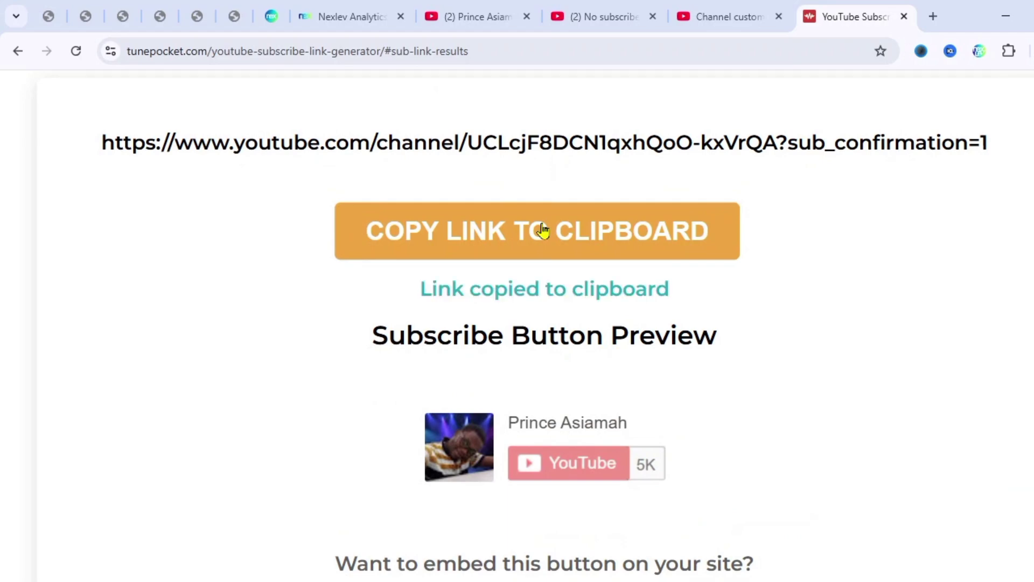
Add a new profile link whose URL is the pasted subscribe-confirmation link.
left_click(707, 23)
scroll(386, 439, "down", 3)
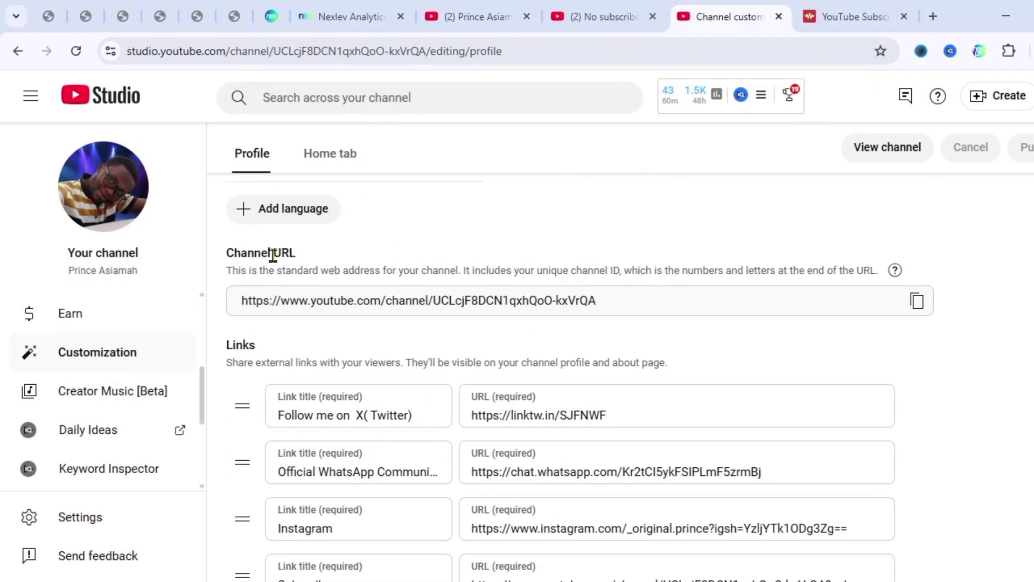
scroll(528, 334, "down", 5)
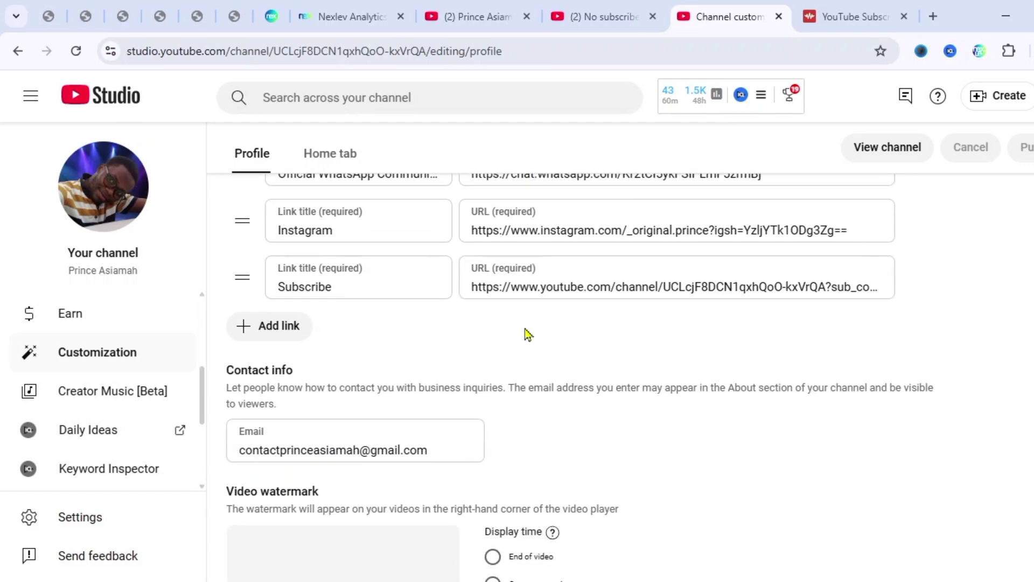
scroll(526, 333, "up", 2)
scroll(527, 330, "down", 1)
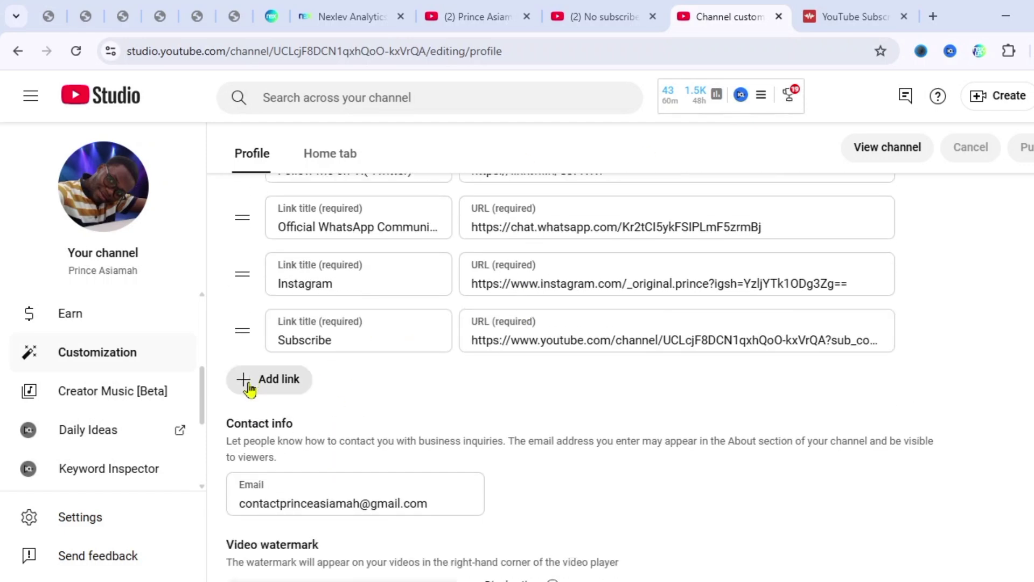
left_click(297, 371)
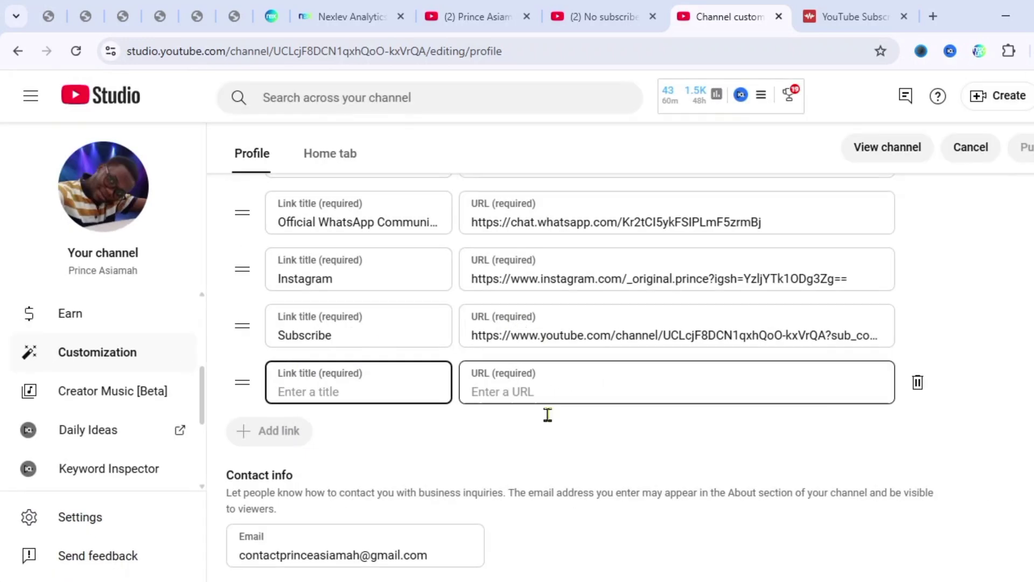
left_click(517, 387)
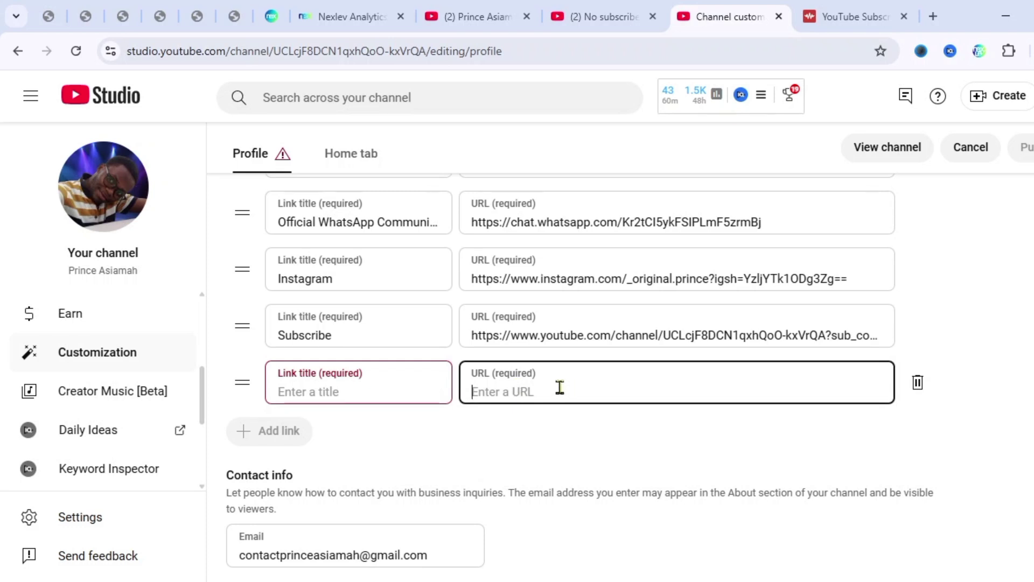
key("ctrl+v")
Title the new link 'Subscribe for more' and publish the channel profile.
left_click(366, 389)
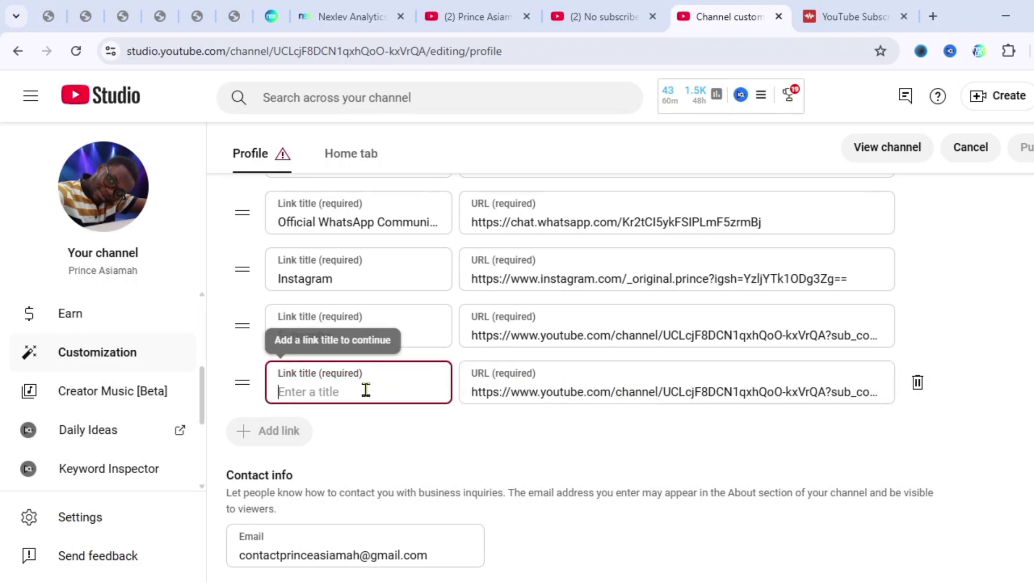
type("S")
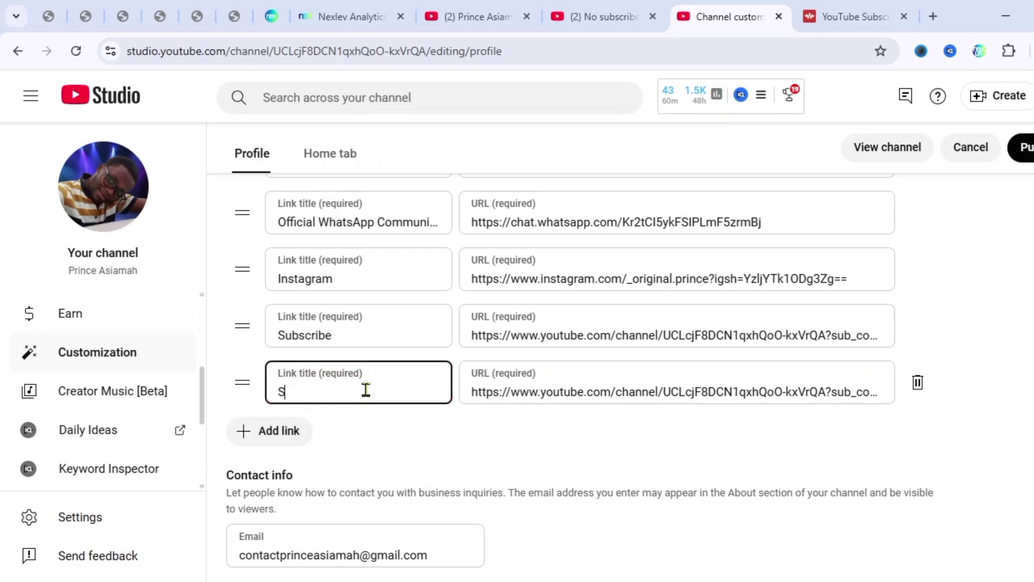
type("U")
key("BackSpace")
type("ubscribe for more")
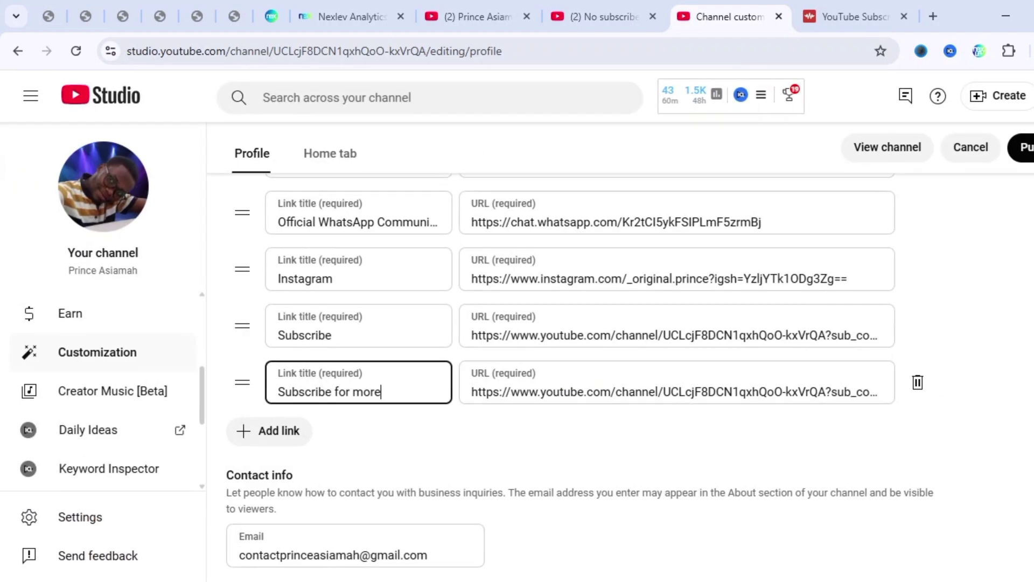
left_click(1024, 147)
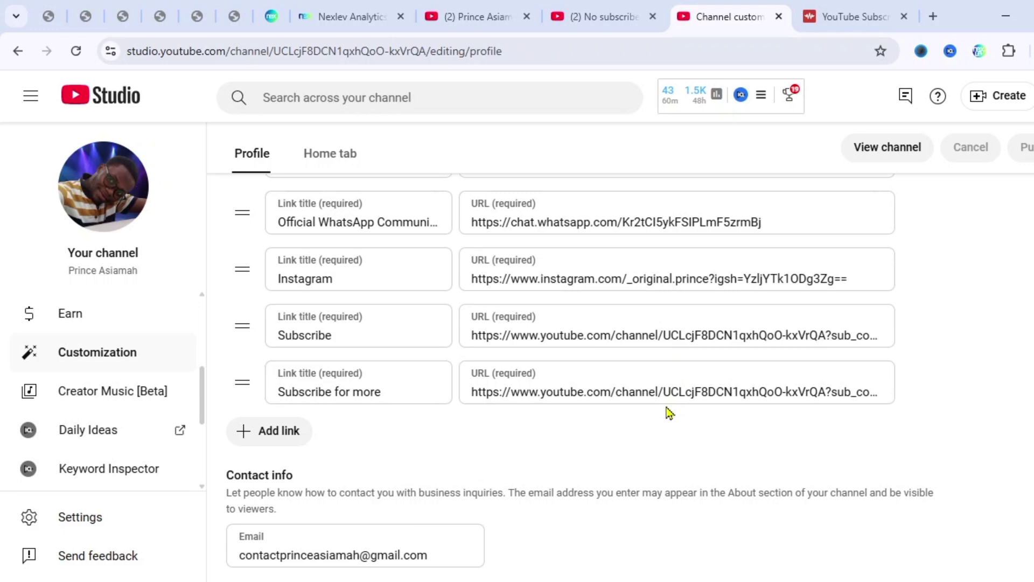
scroll(667, 411, "up", 1)
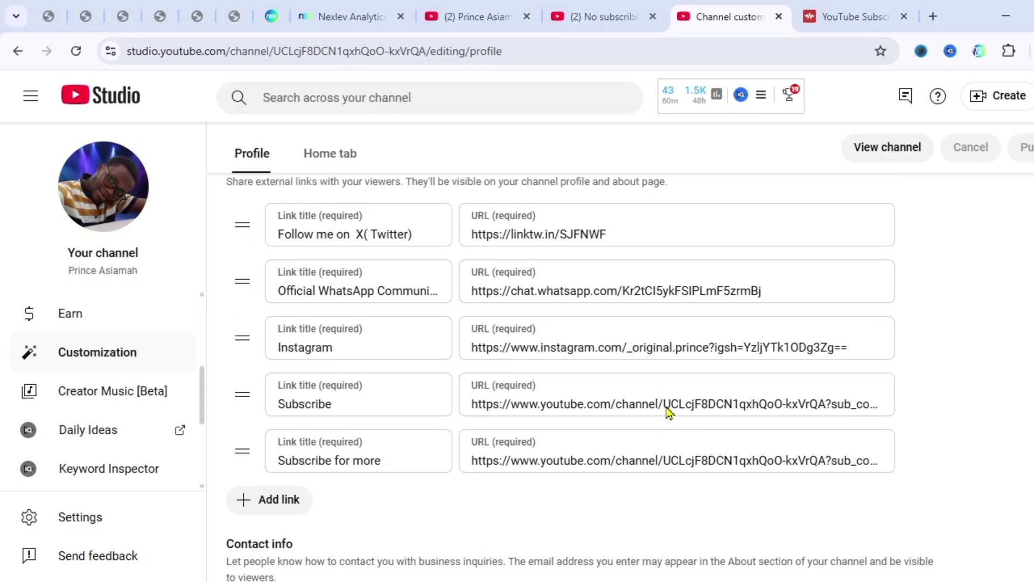
scroll(668, 411, "down", 1)
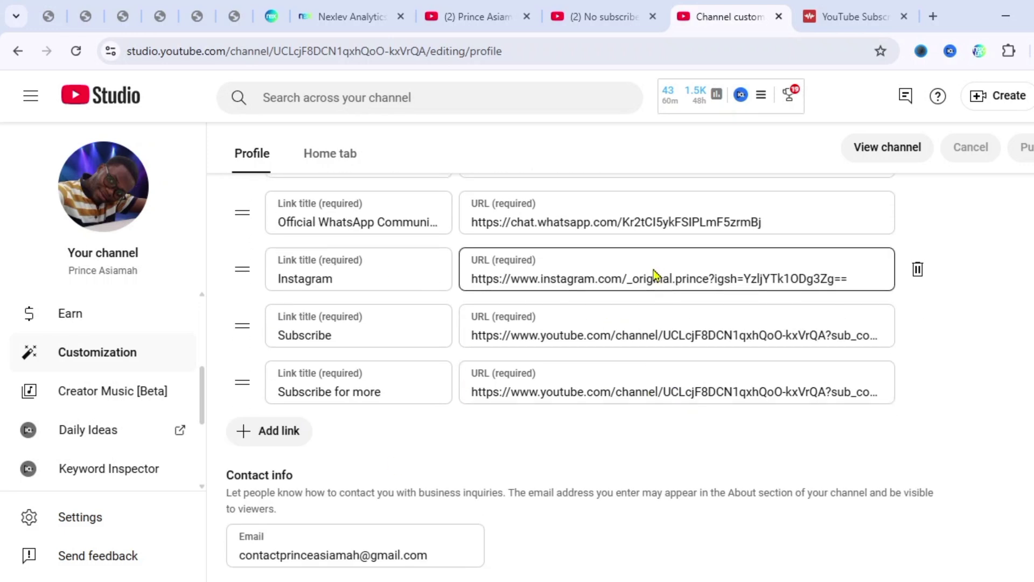
On the public channel page, open '...more' and follow the 'Subscribe for more' link.
left_click(476, 18)
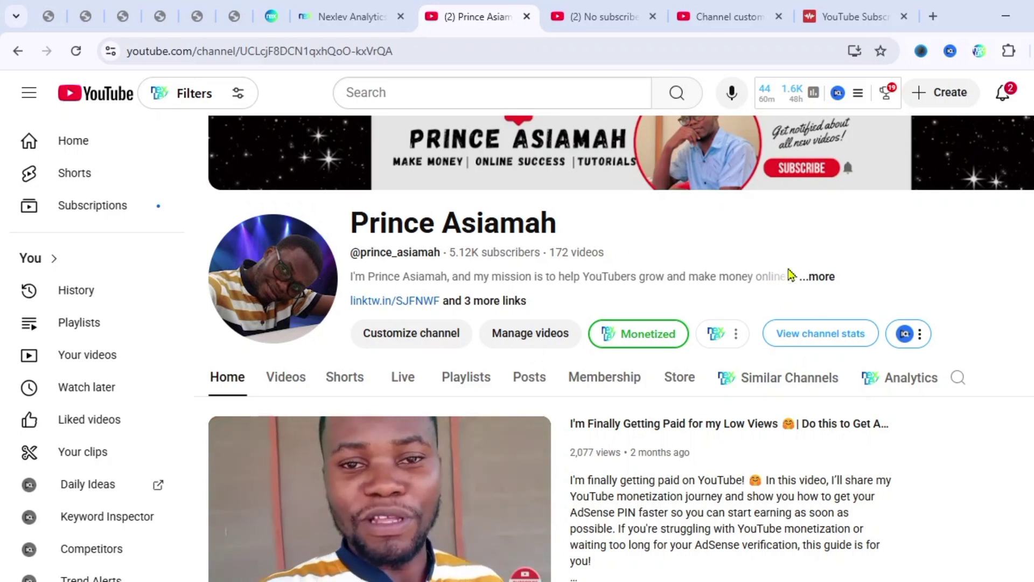
left_click(820, 280)
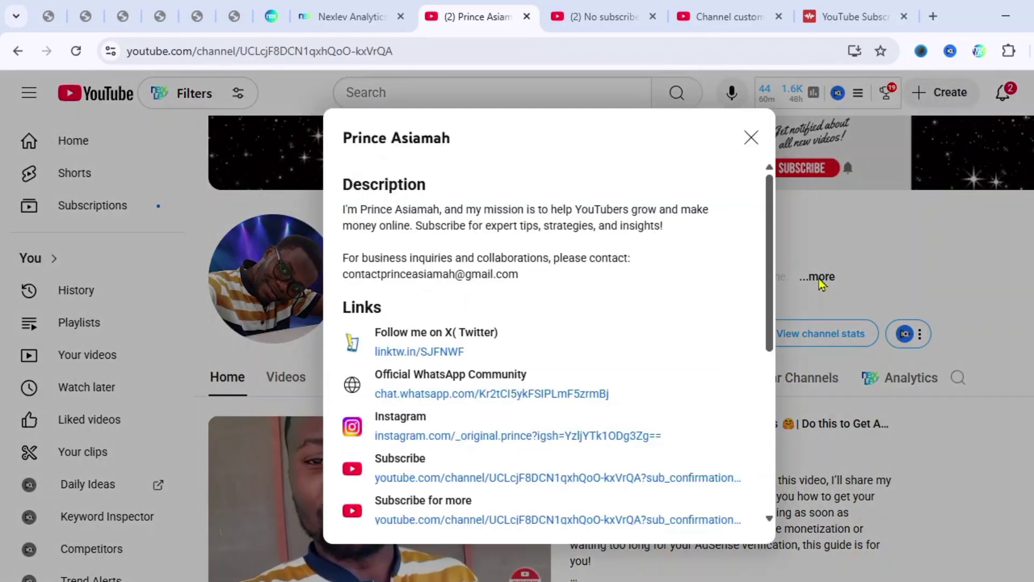
scroll(544, 450, "down", 2)
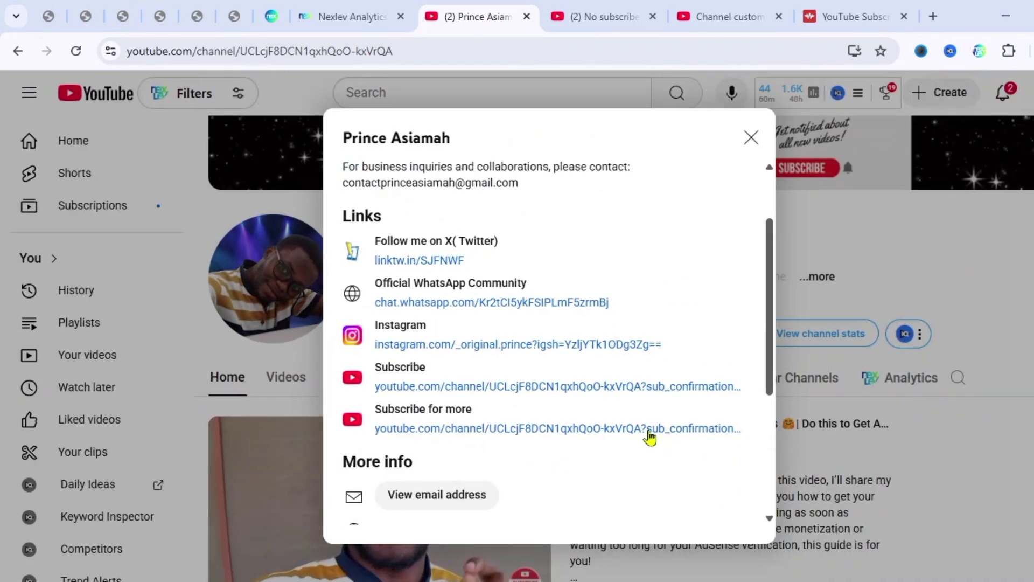
left_click(549, 431)
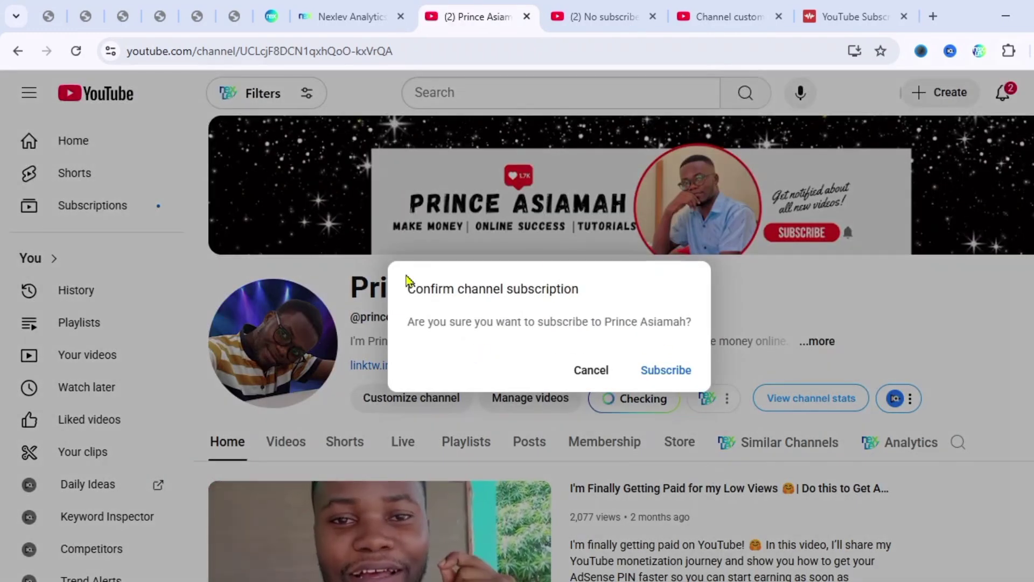
Confirm subscribing, dismiss the self-subscribe error, and bring the visitor-account channel window forward.
left_click(666, 370)
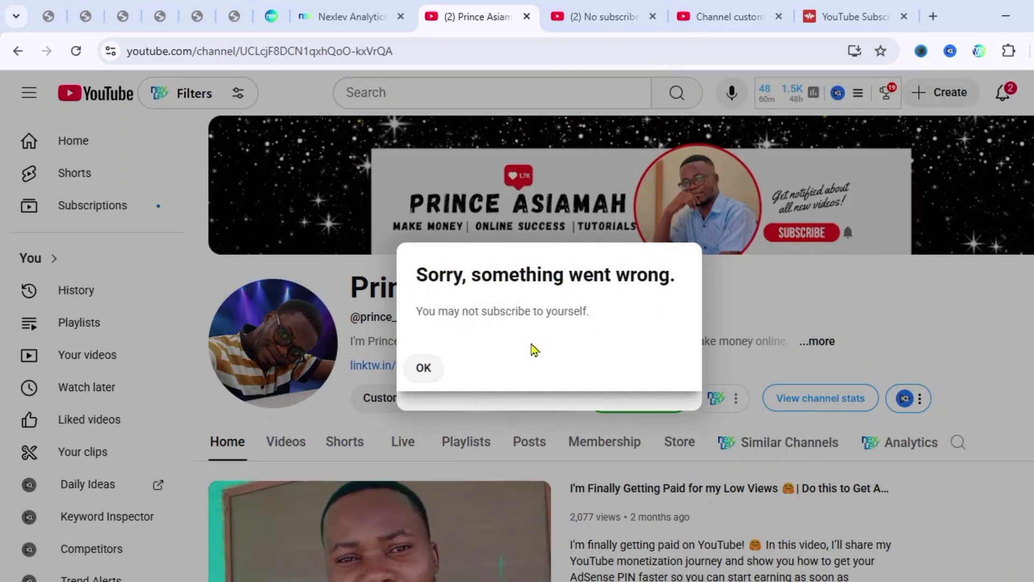
left_click(424, 372)
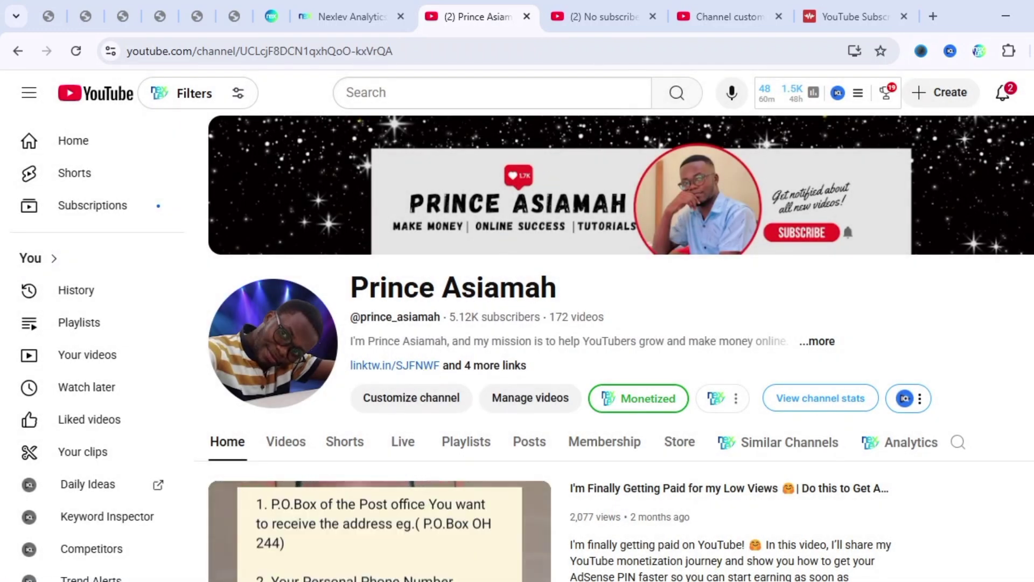
mouse_move(668, 581)
left_click(677, 535)
scroll(642, 290, "down", 3)
scroll(643, 290, "up", 3)
scroll(643, 289, "down", 3)
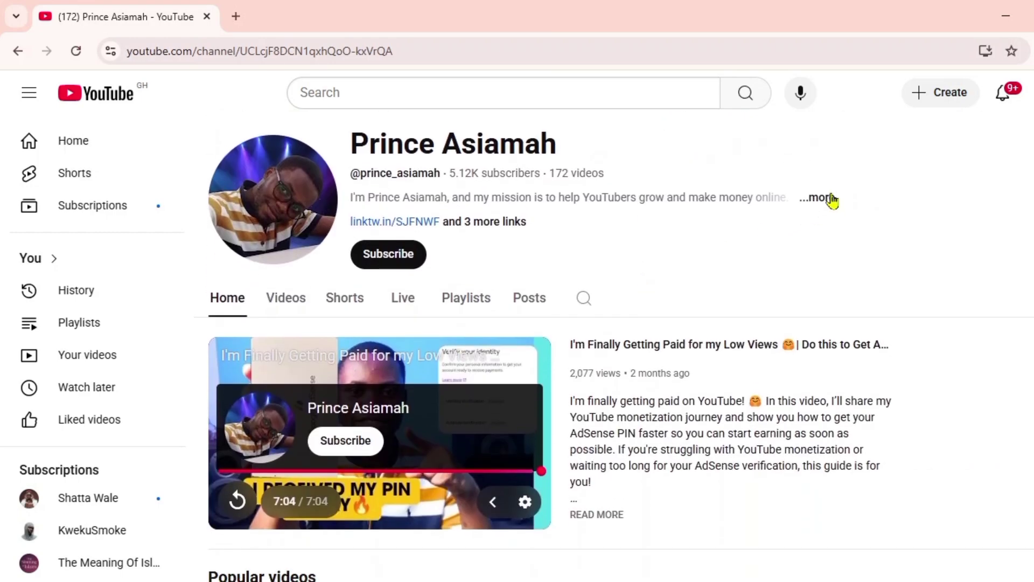
As the visitor, follow 'Subscribe for more' from the about info and confirm Subscribe.
left_click(819, 199)
scroll(537, 402, "down", 5)
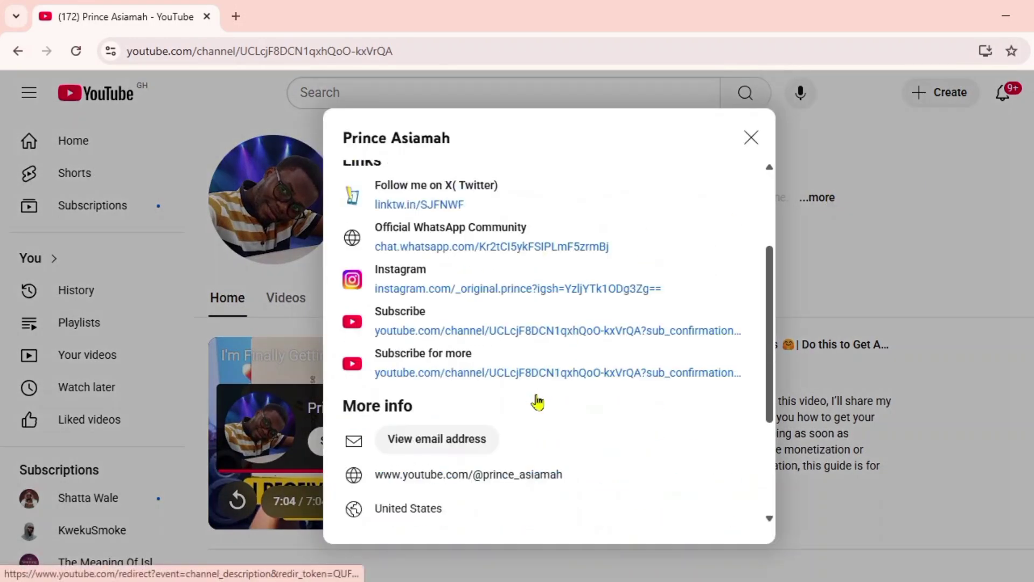
scroll(489, 362, "up", 3)
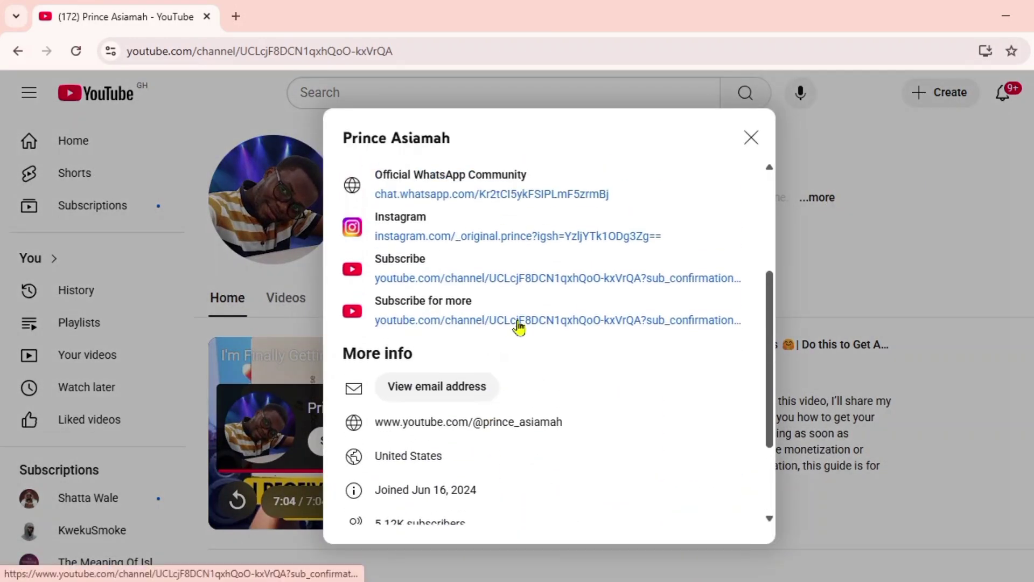
scroll(517, 325, "up", 2)
left_click(518, 323)
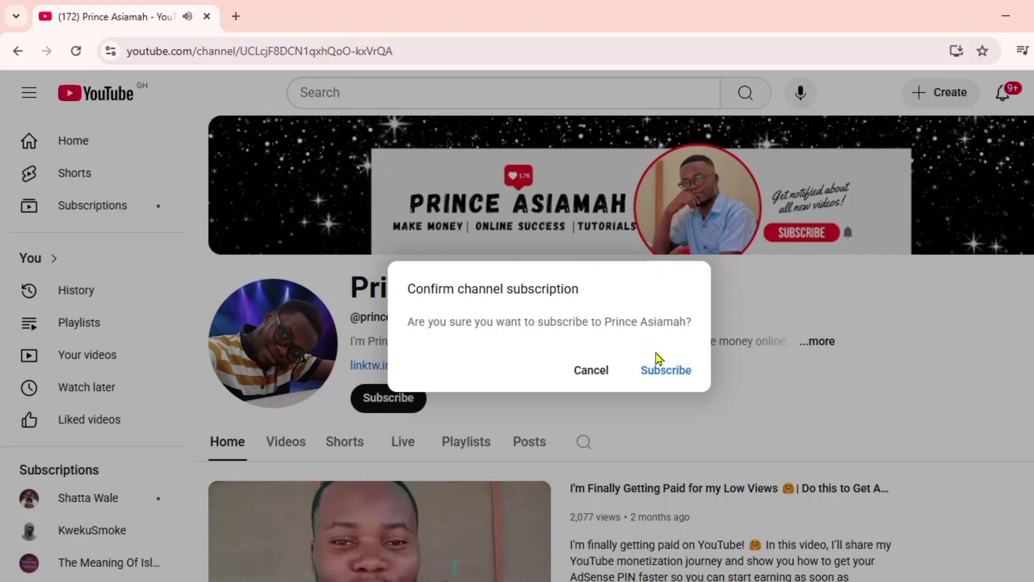
left_click(660, 371)
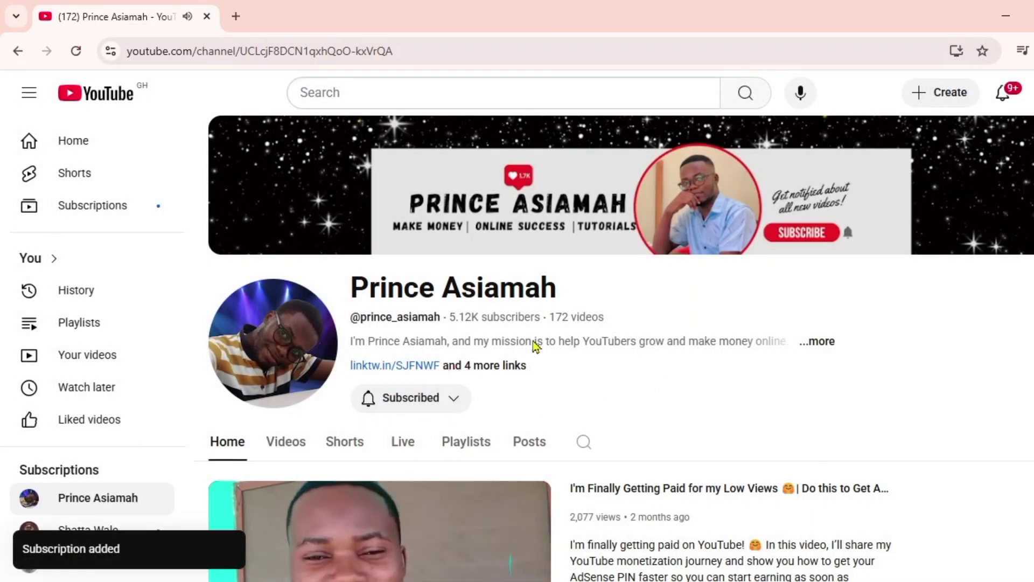
left_click(820, 343)
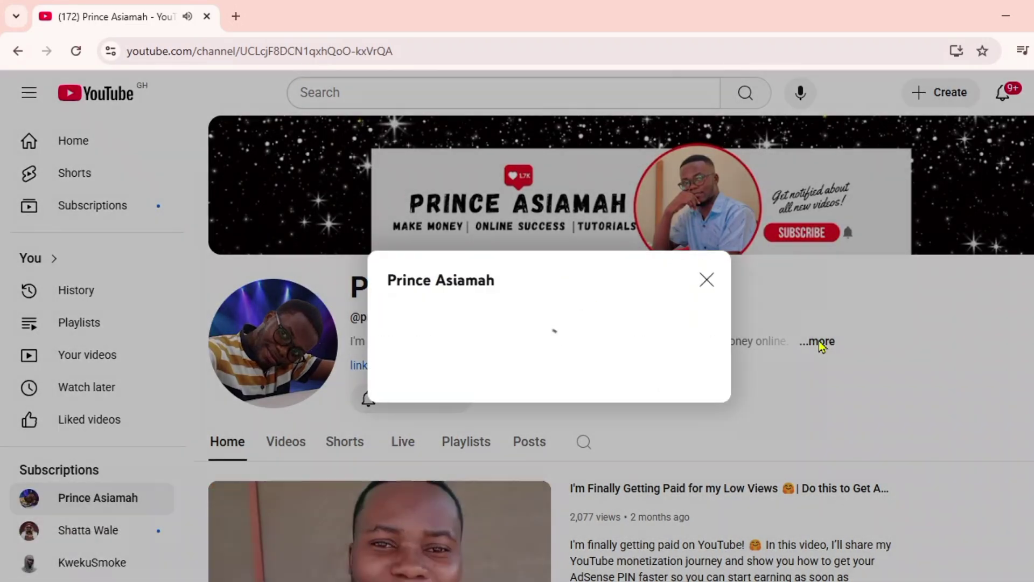
scroll(562, 439, "down", 3)
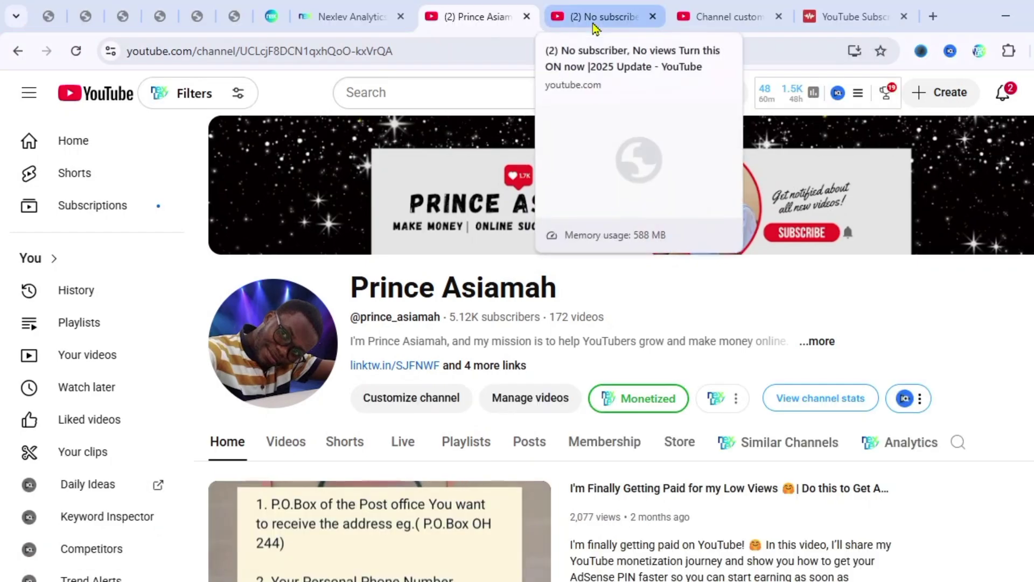
Comment 'Subscribe for more' plus the subscribe link on the No subscriber, No views video.
left_click(595, 27)
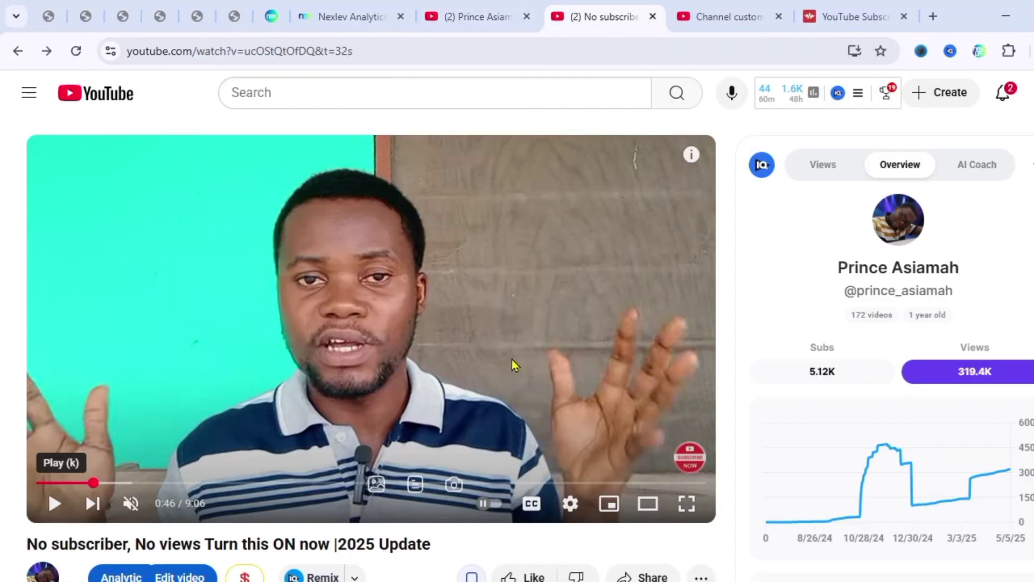
scroll(512, 360, "down", 15)
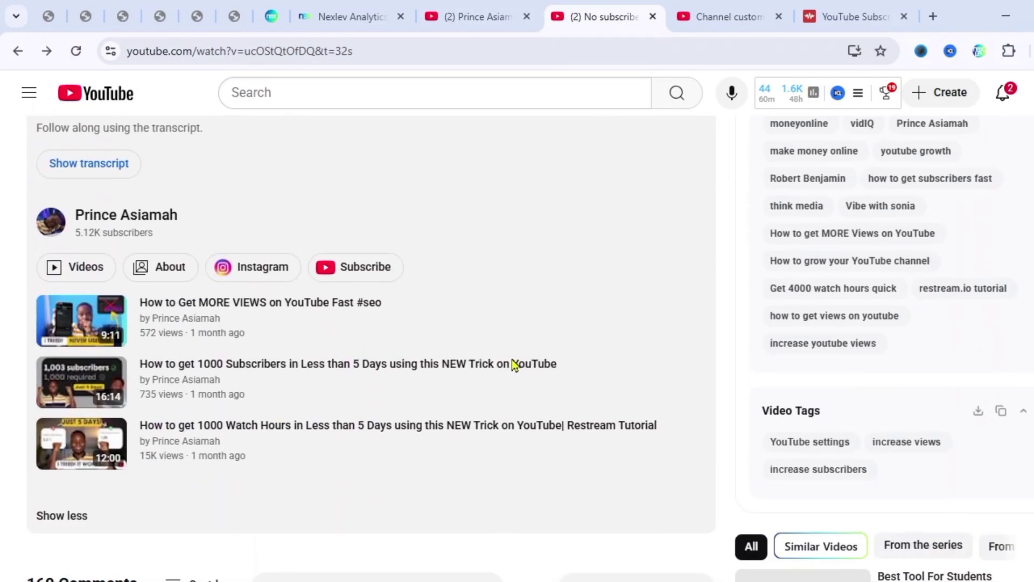
scroll(512, 361, "down", 6)
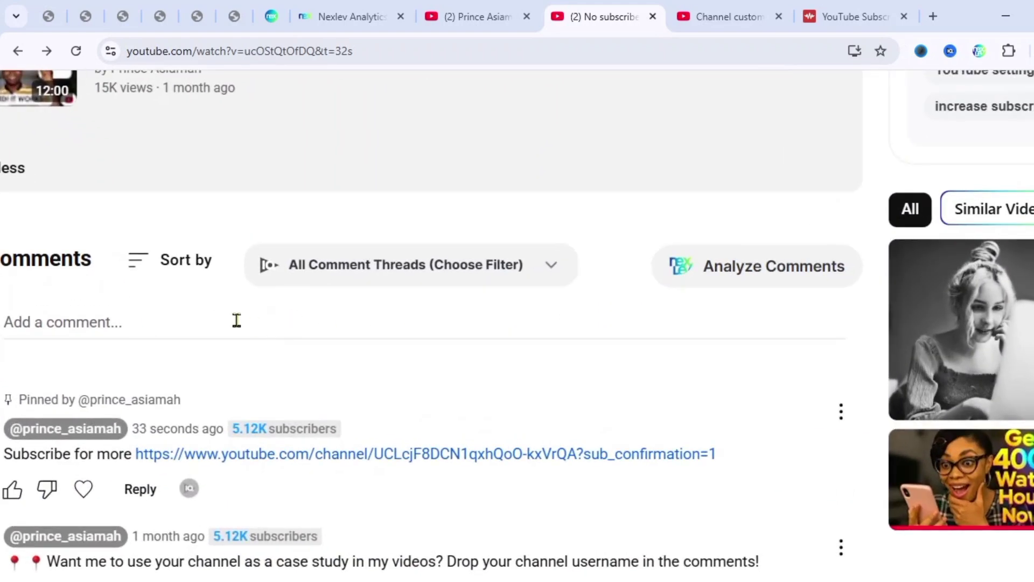
left_click(237, 320)
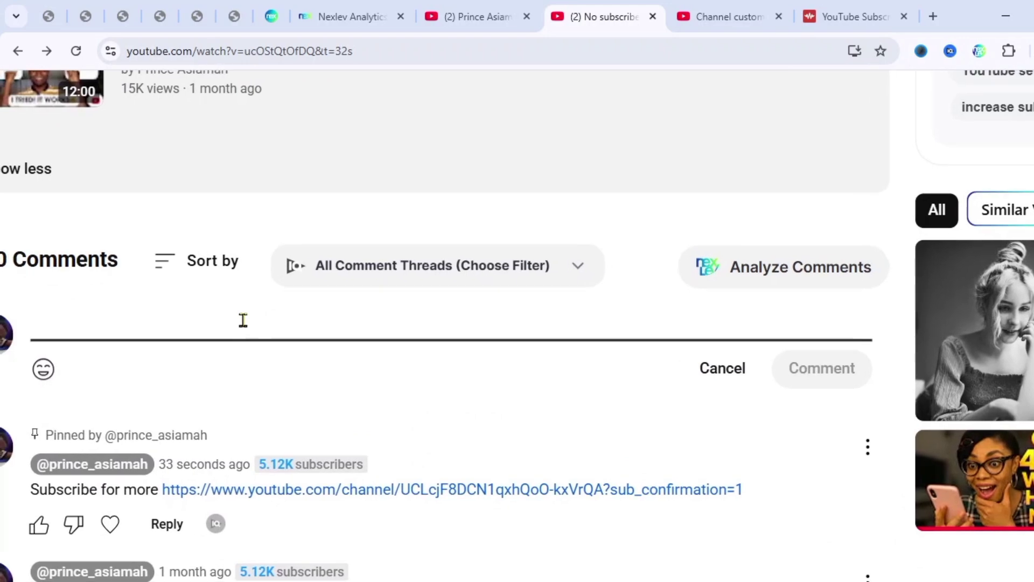
type("Subscribe for more")
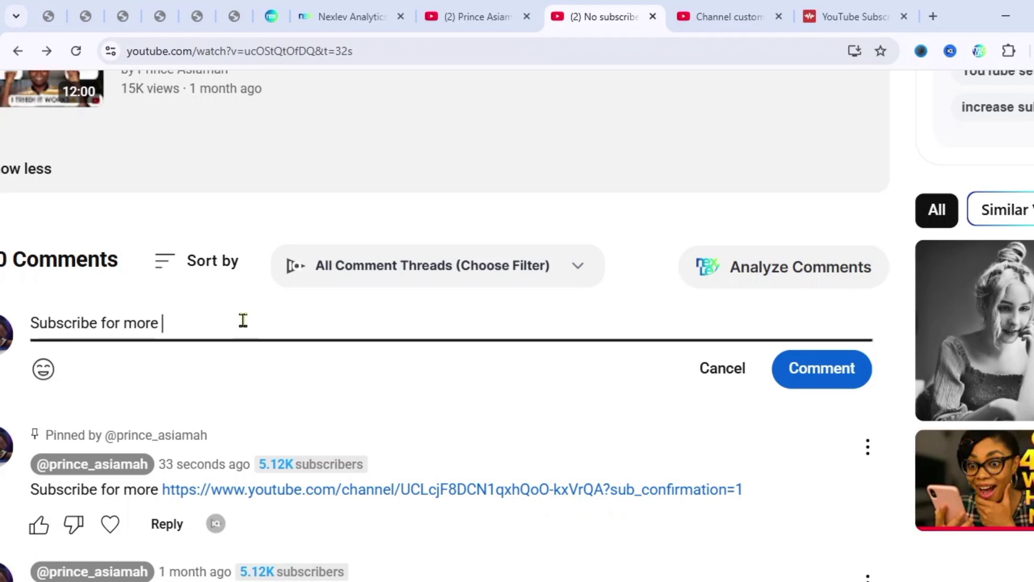
type("https://www.youtube.com/channel/UCLcjF8DCN1qxhQoO-kxVrQA?sub_confirmation=1")
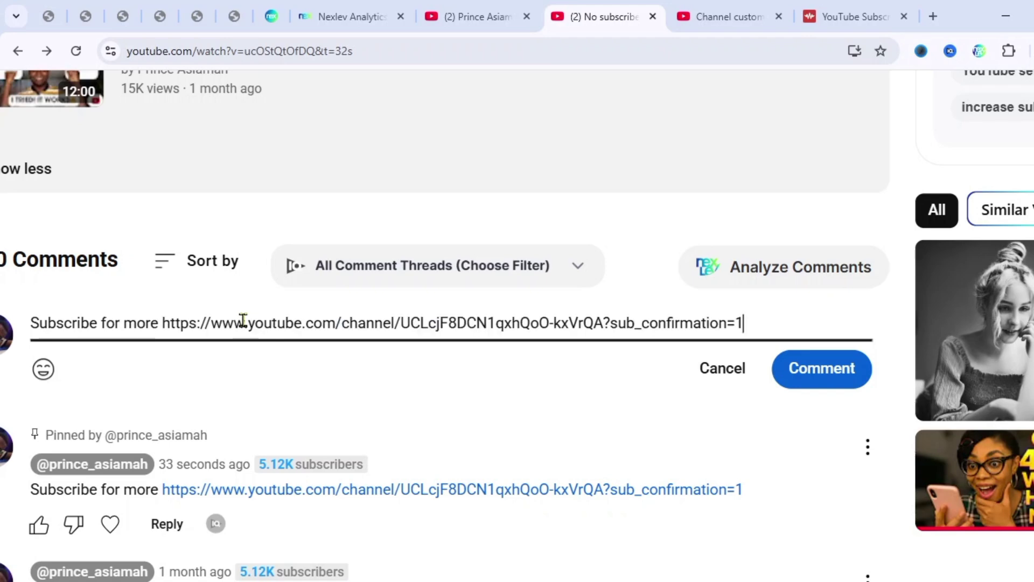
left_click(162, 322)
left_click(792, 367)
key("ctrl+minus")
key("ctrl+minus")
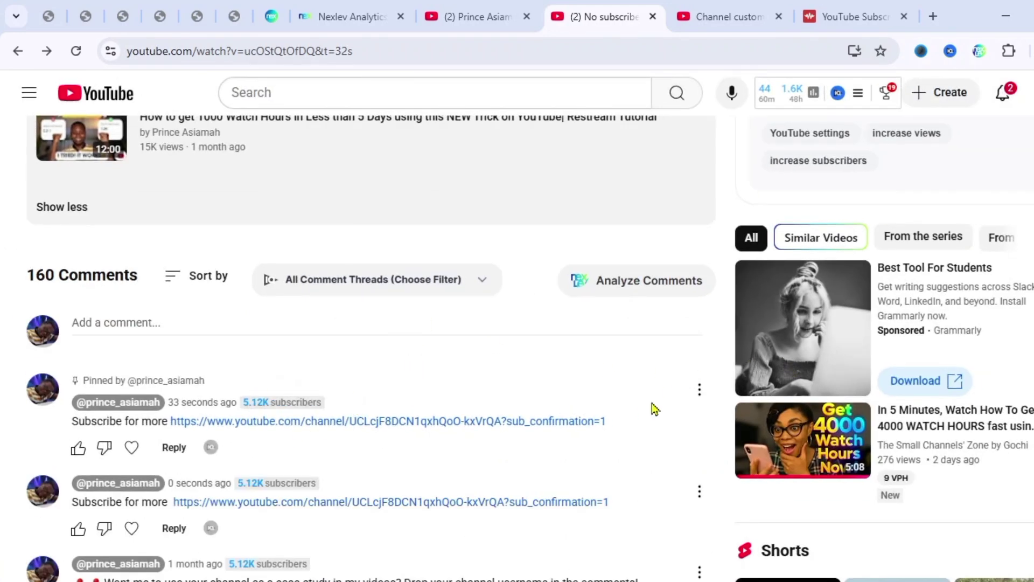
Pin the 'Subscribe for more' comment to the top and test its link.
left_click(699, 492)
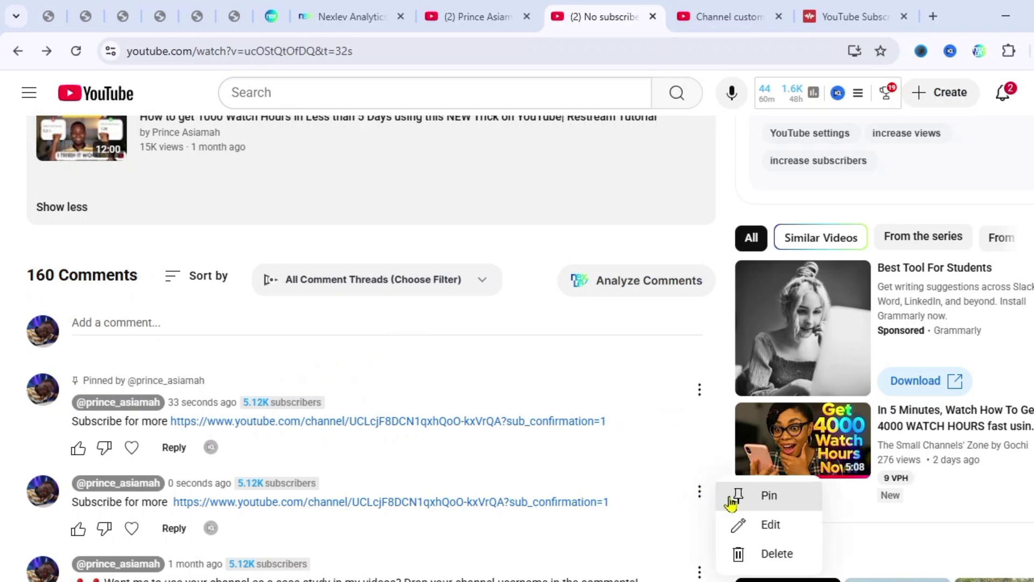
left_click(772, 499)
left_click(675, 370)
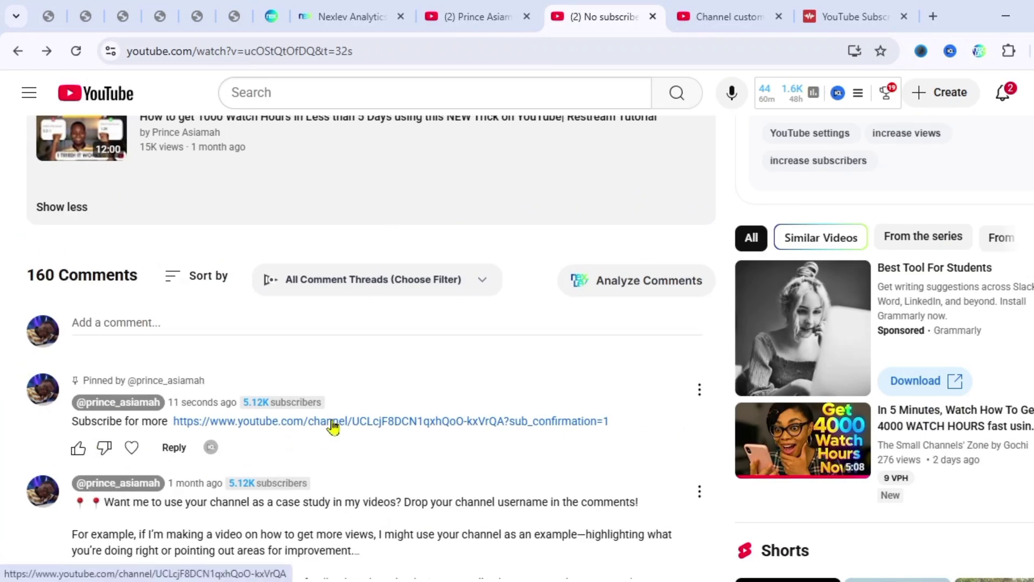
left_click(396, 426)
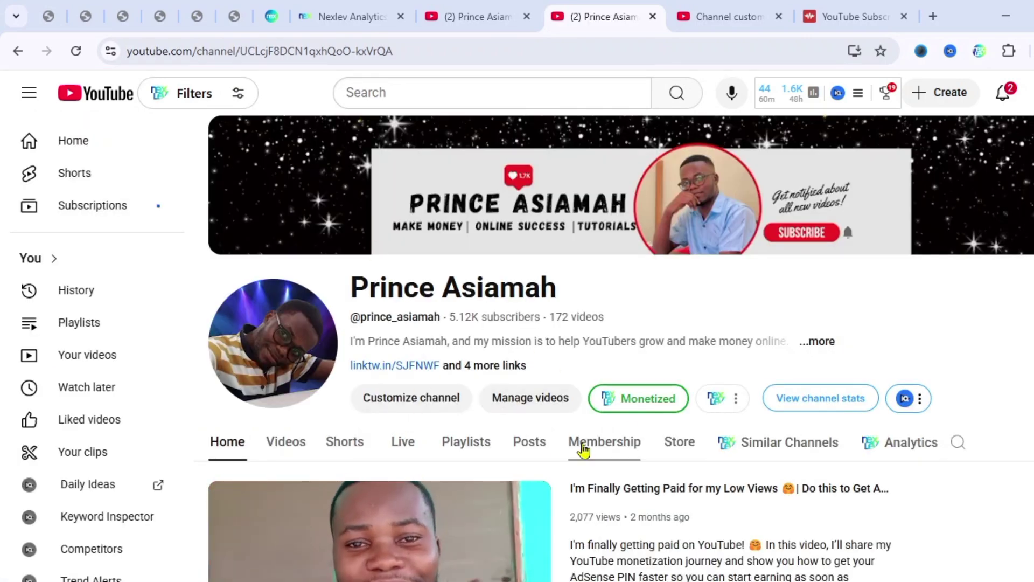
Close the channel tab and read through the video's fully expanded description.
key("ctrl+w")
left_click(60, 457)
scroll(310, 456, "down", 2)
scroll(310, 456, "down", 2)
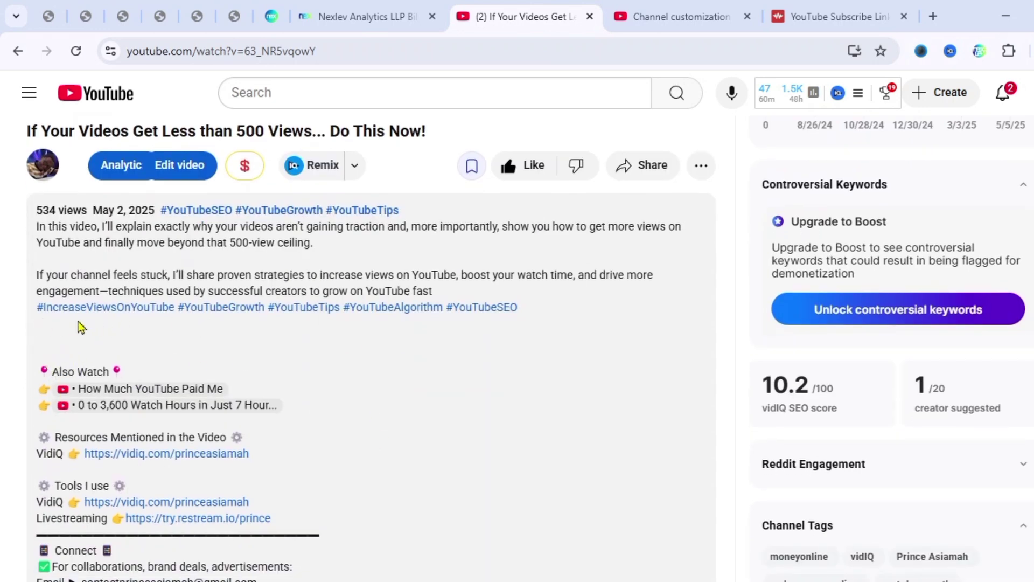
scroll(249, 383, "down", 3)
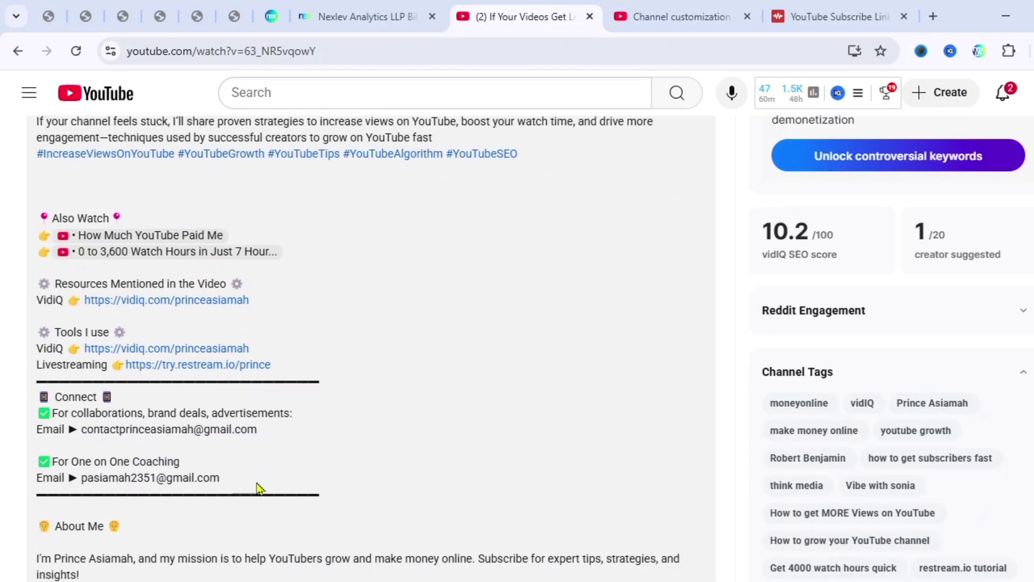
scroll(408, 364, "up", 10)
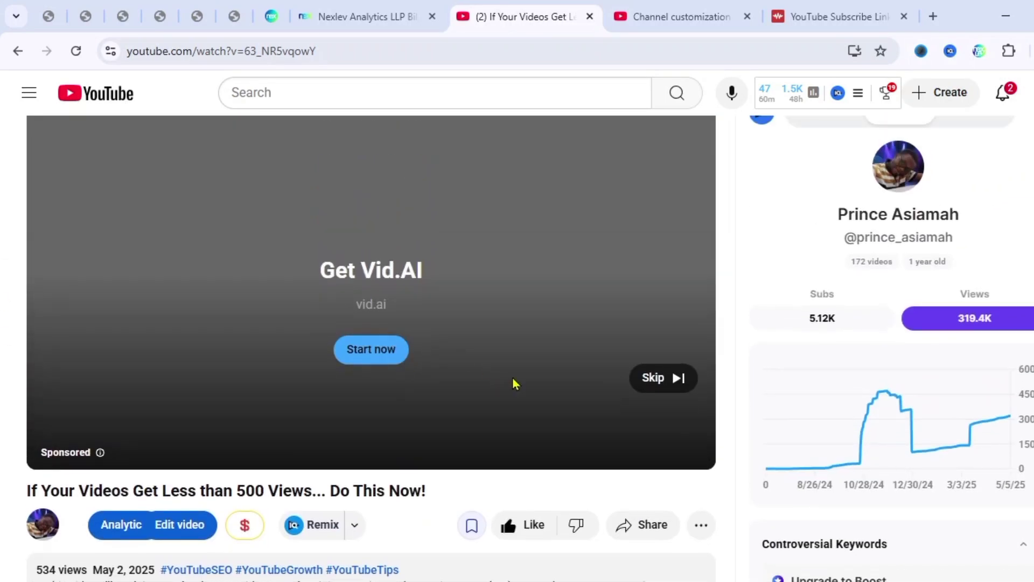
scroll(513, 384, "up", 1)
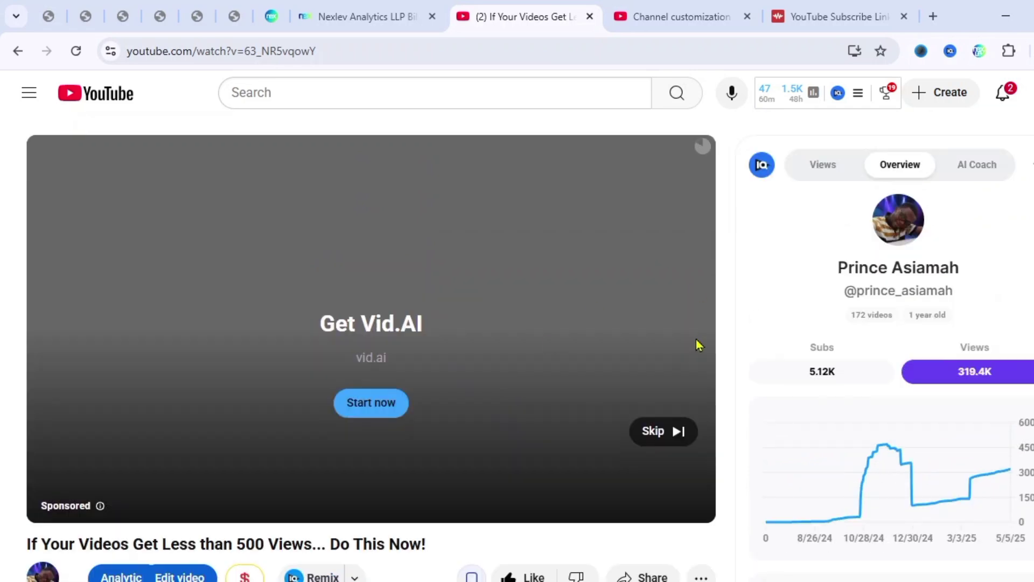